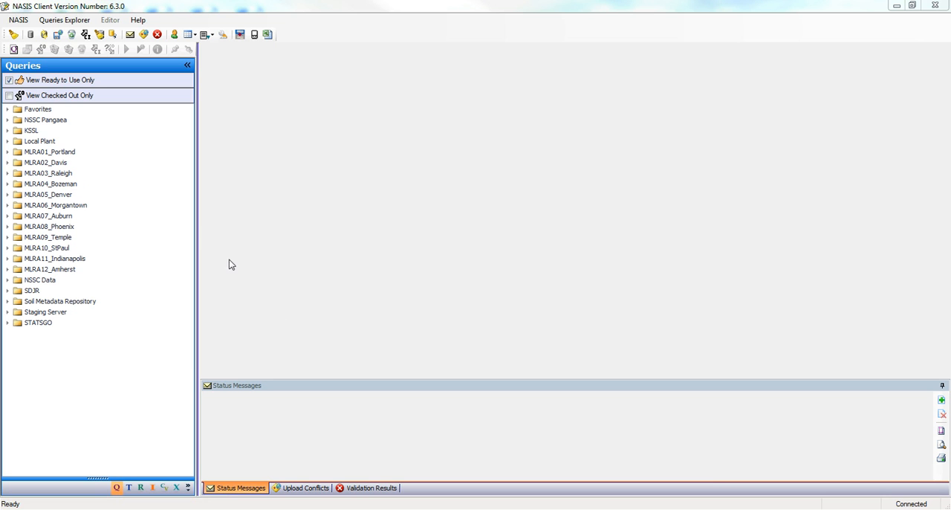
# Step: Add the NSSC Pangaea query "POINT - Sites by Site Association ID" to Favorites and collapse the NSSC Pangaea folder
pyautogui.click(8, 121)
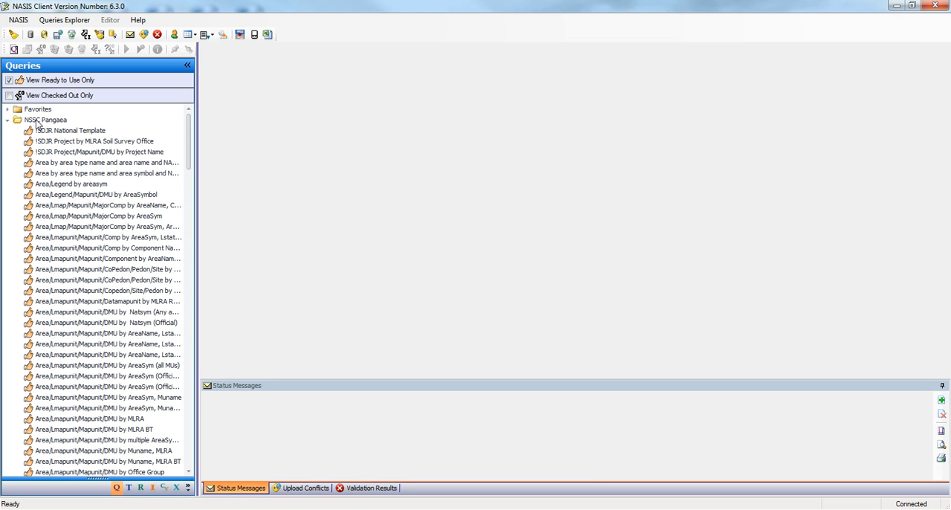
pyautogui.moveTo(190, 130); pyautogui.dragTo(201, 318)
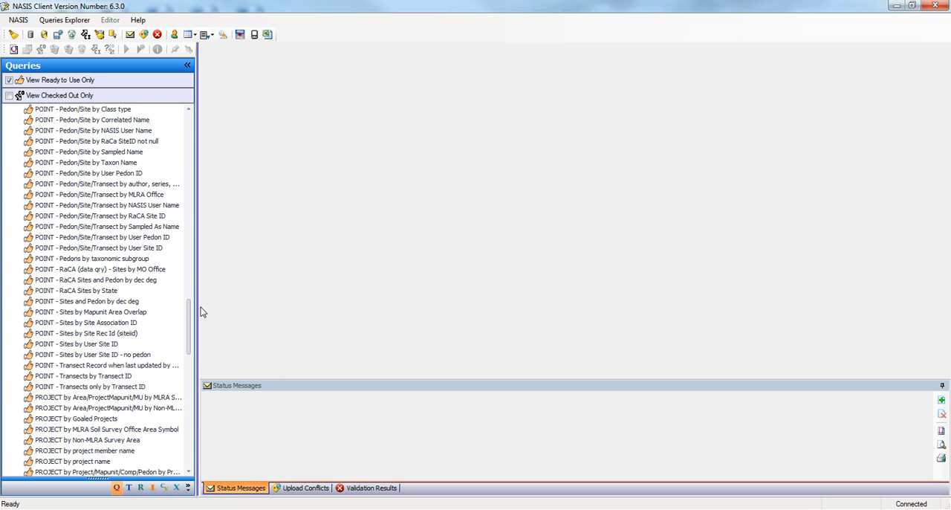
pyautogui.click(95, 324)
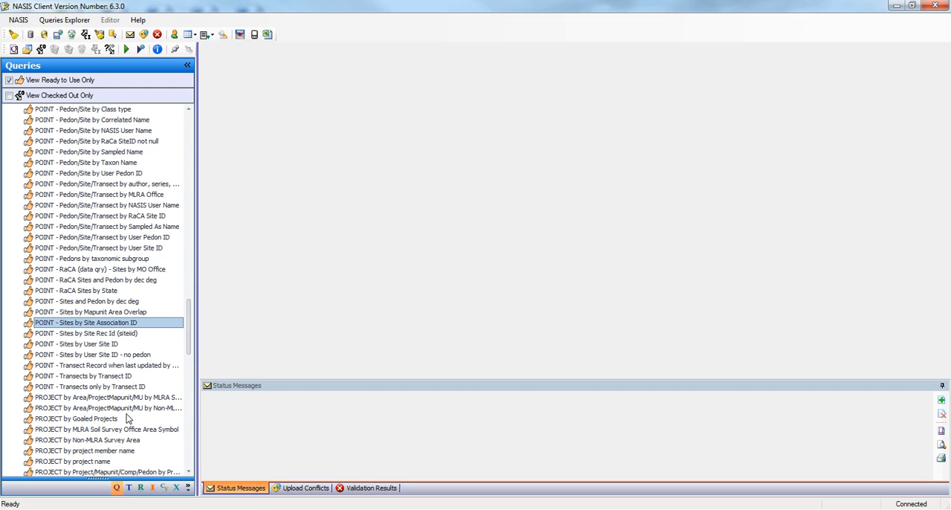
pyautogui.rightClick(109, 327)
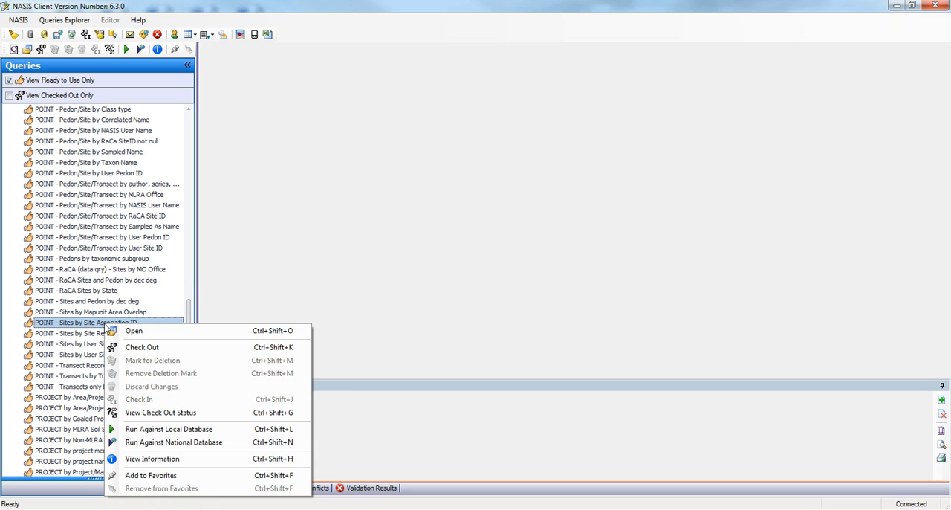
pyautogui.click(151, 478)
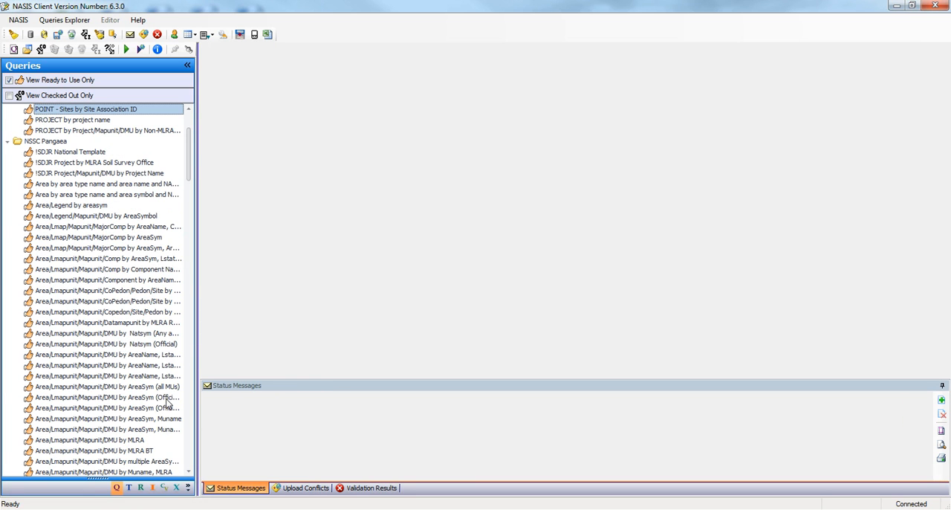
pyautogui.click(9, 142)
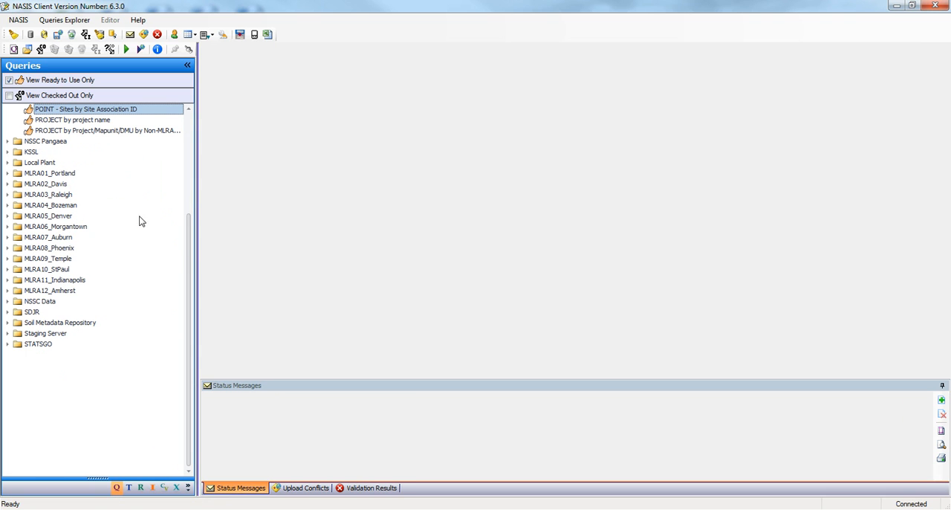
pyautogui.moveTo(188, 245); pyautogui.dragTo(197, 141)
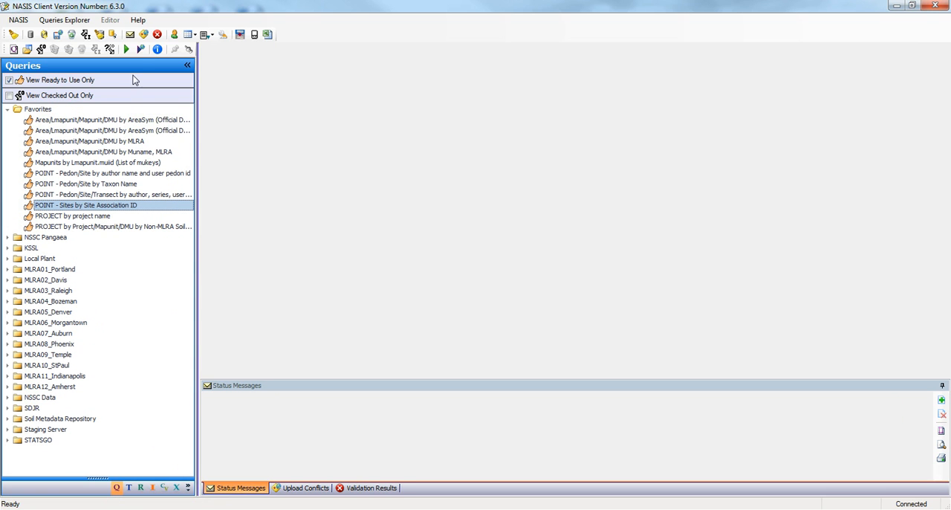
# Step: Run the Sites by Site Association ID query against the national database with target table Site Association and ID matching *bridgeport*
pyautogui.click(139, 49)
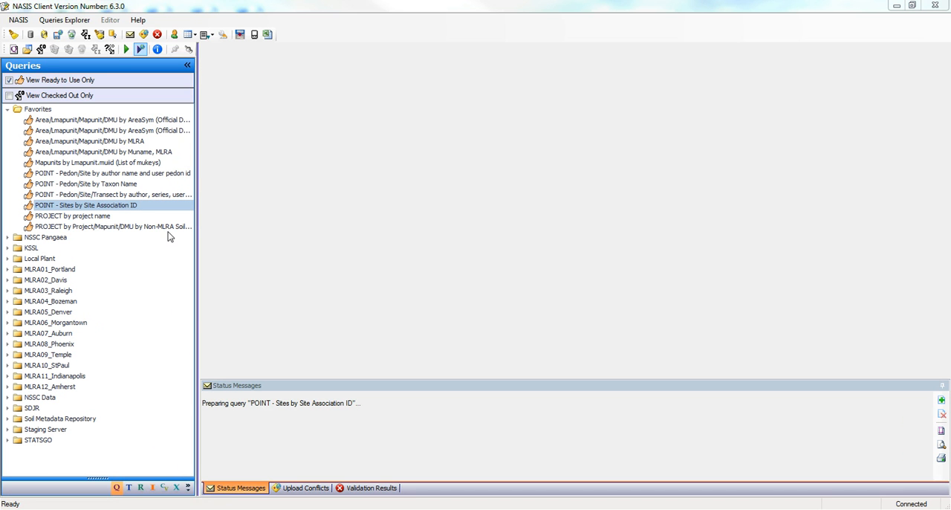
pyautogui.moveTo(407, 215); pyautogui.dragTo(362, 102)
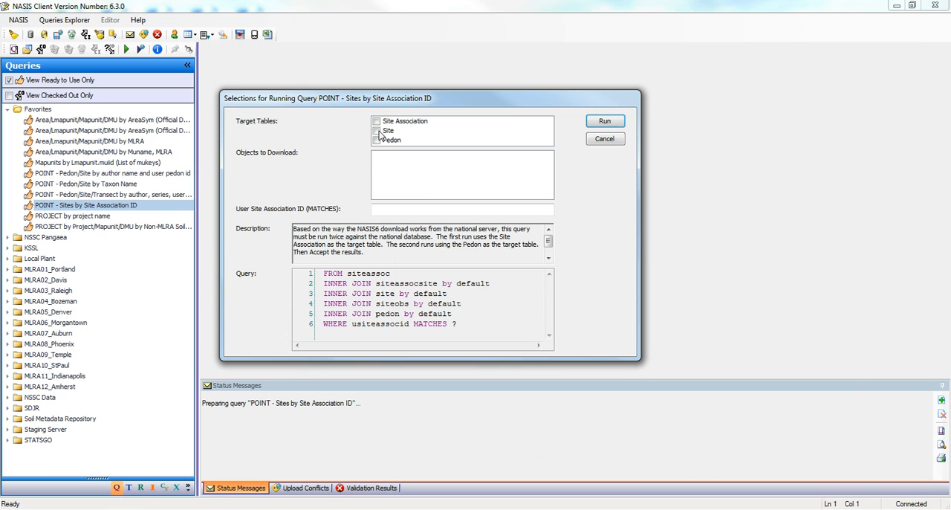
pyautogui.click(376, 122)
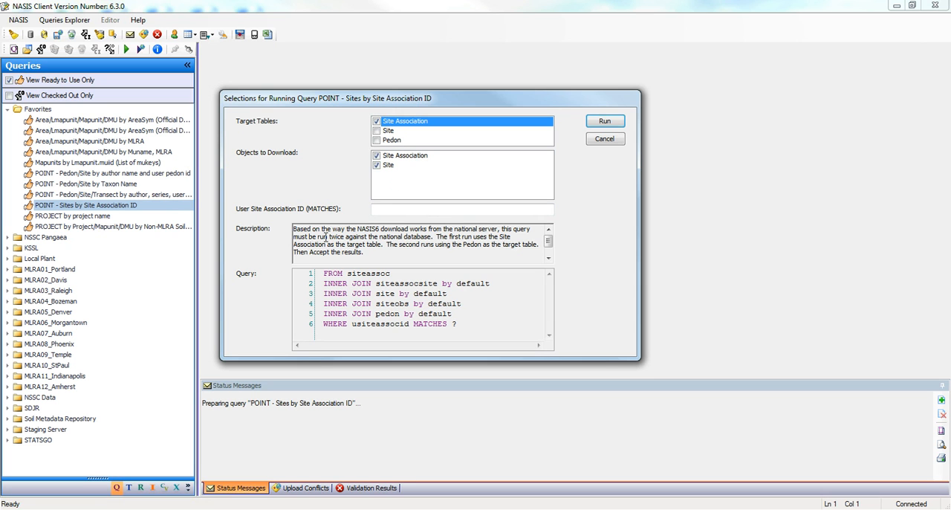
pyautogui.moveTo(317, 236); pyautogui.dragTo(431, 236)
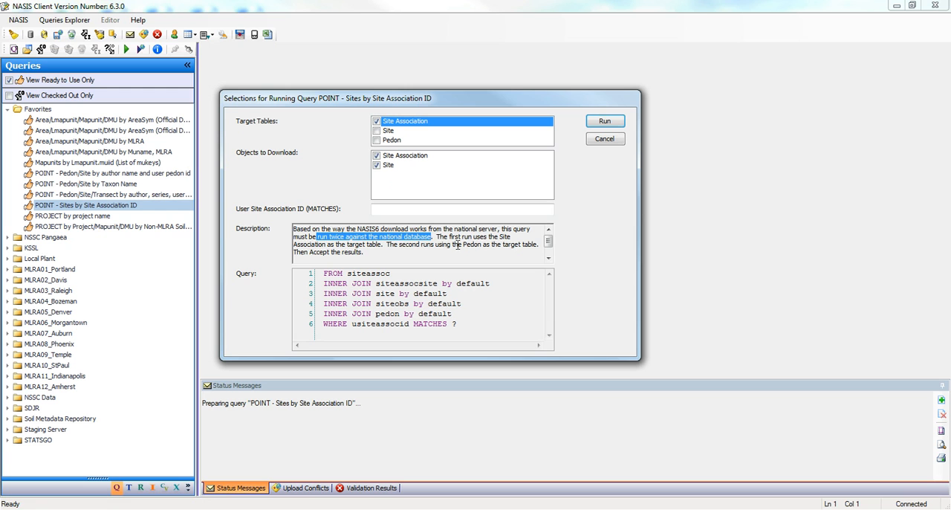
pyautogui.click(387, 211)
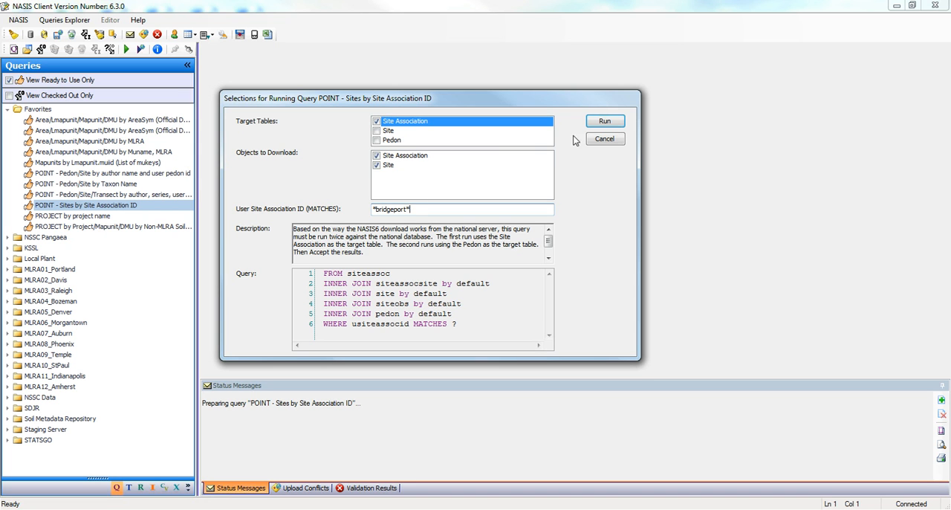
pyautogui.click(595, 129)
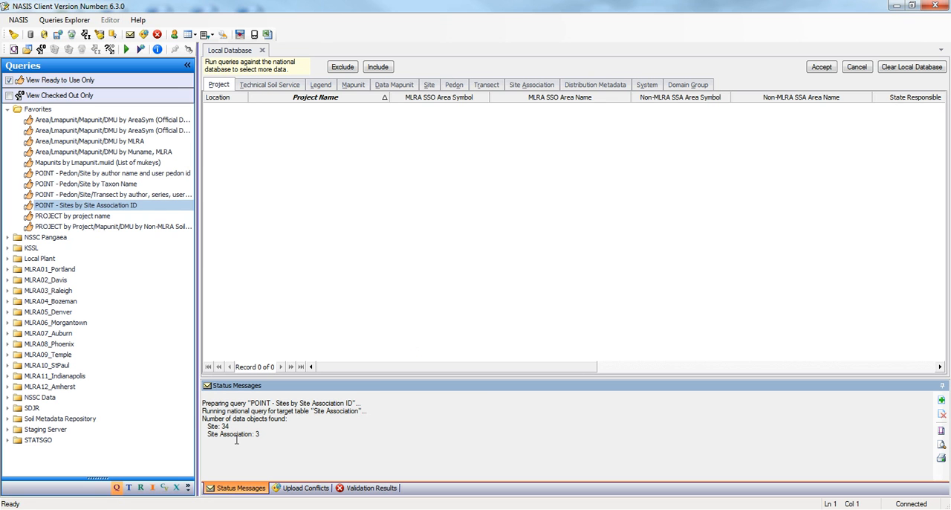
# Step: Exclude the site association "MLRA 105 - Bridgeport Terrace" from the records being downloaded
pyautogui.click(523, 87)
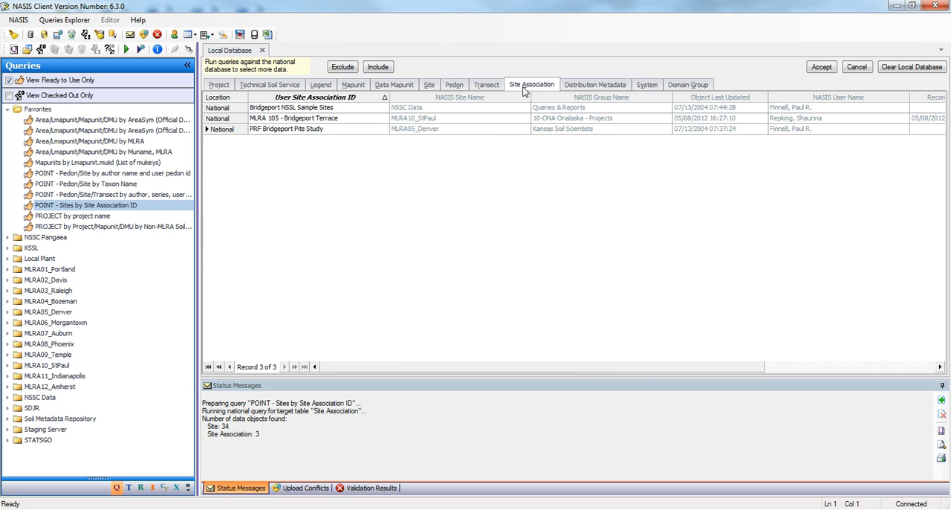
pyautogui.click(220, 121)
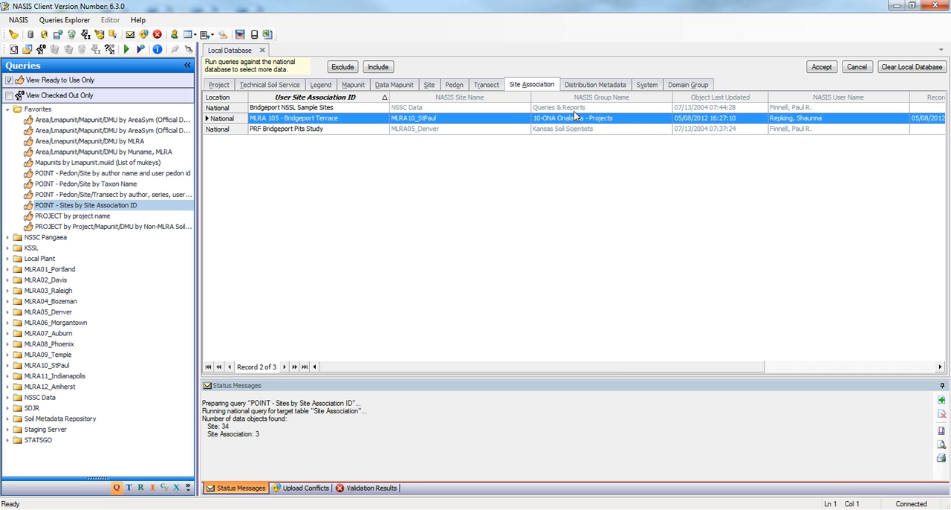
pyautogui.moveTo(217, 125)
pyautogui.click(343, 68)
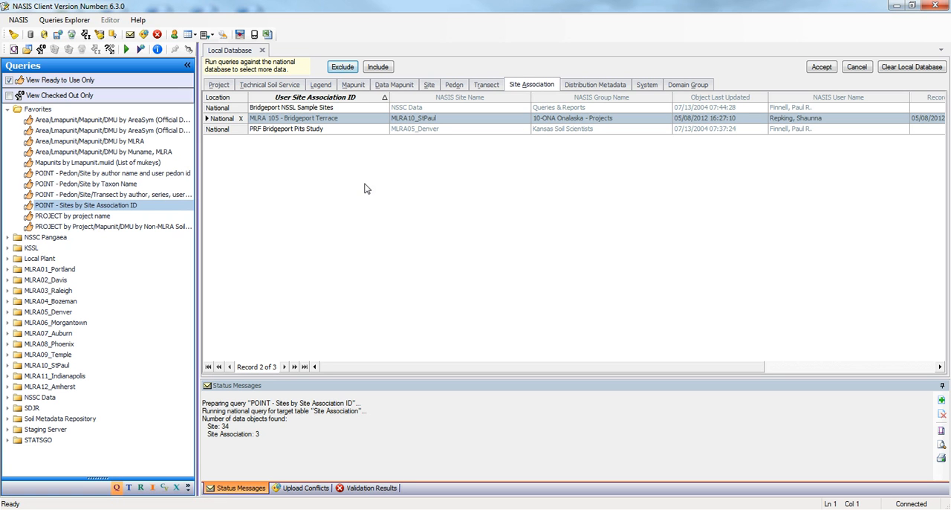
# Step: Exclude sites 2012WI023001 through 2012WI023019 and accept the remaining records into the local database
pyautogui.click(429, 85)
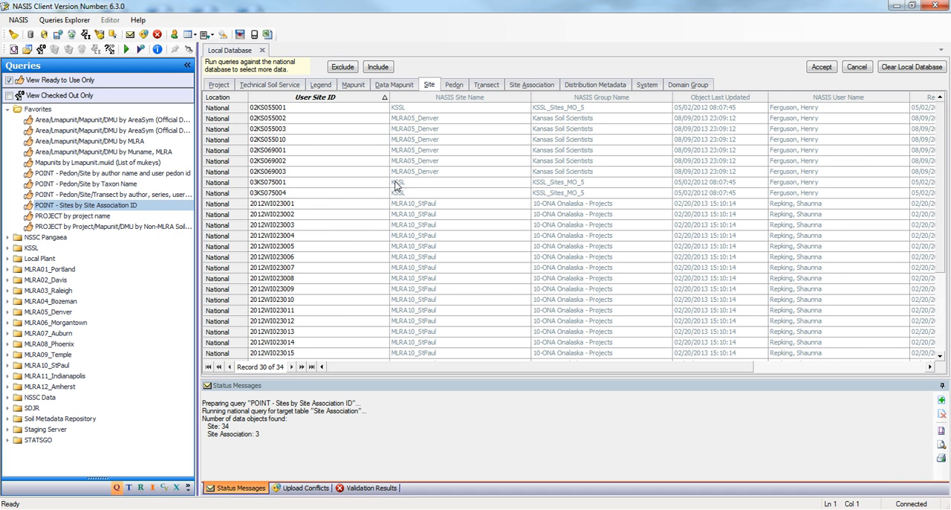
pyautogui.click(235, 205)
pyautogui.scroll(-3, 346, 227)
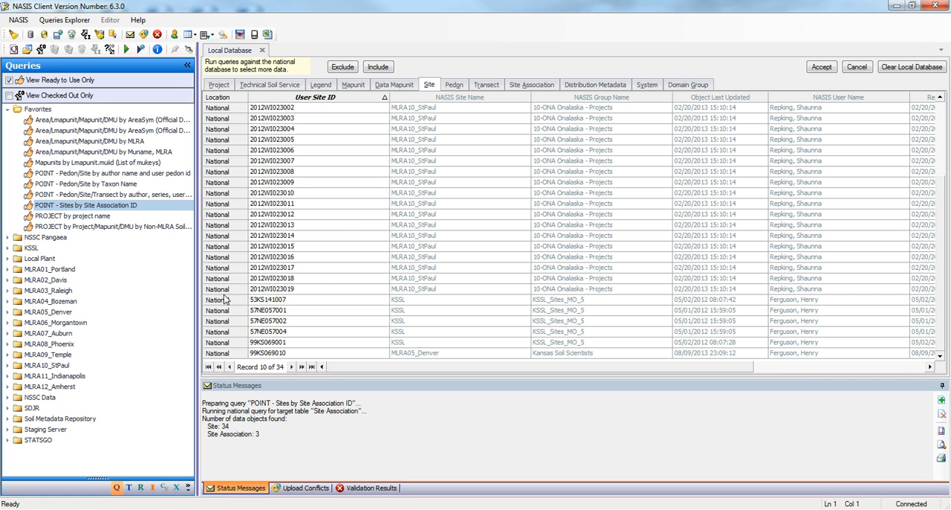
pyautogui.keyDown('shift'); pyautogui.click(227, 292); pyautogui.keyUp('shift')
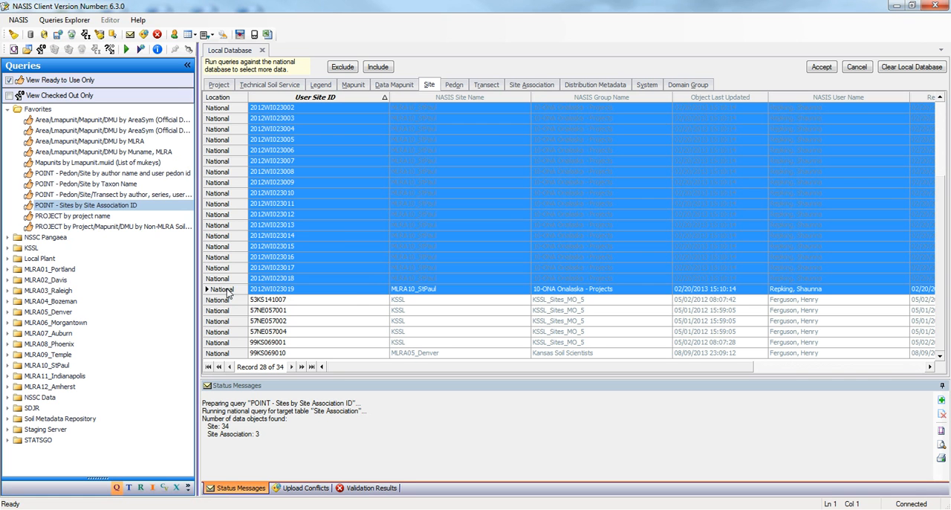
pyautogui.click(343, 67)
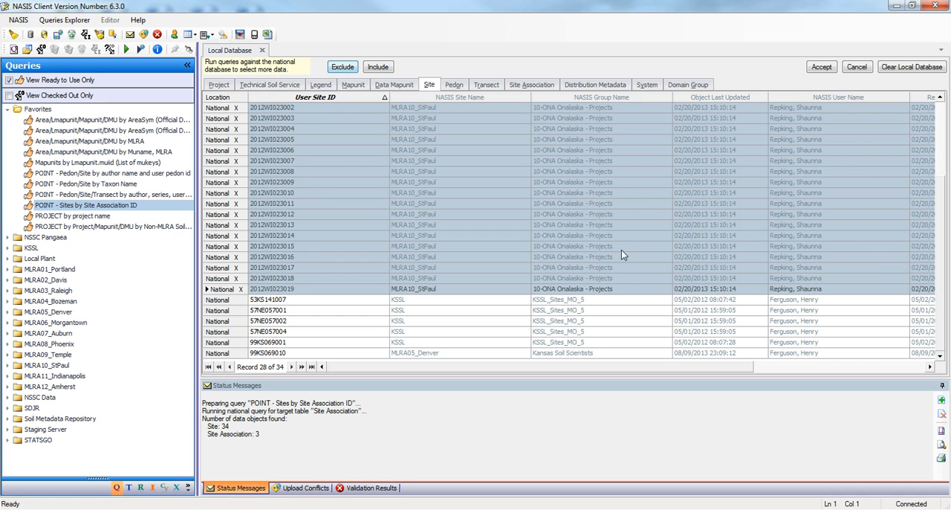
pyautogui.click(821, 68)
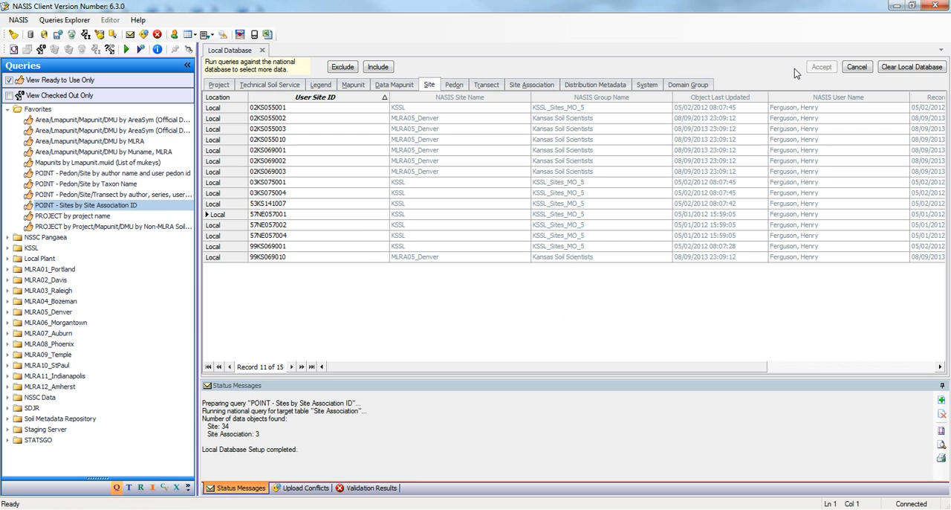
# Step: Run the same query against the national database for the Bridgeport associations, targeting Pedon and leaving Site out of the objects to download
pyautogui.click(141, 49)
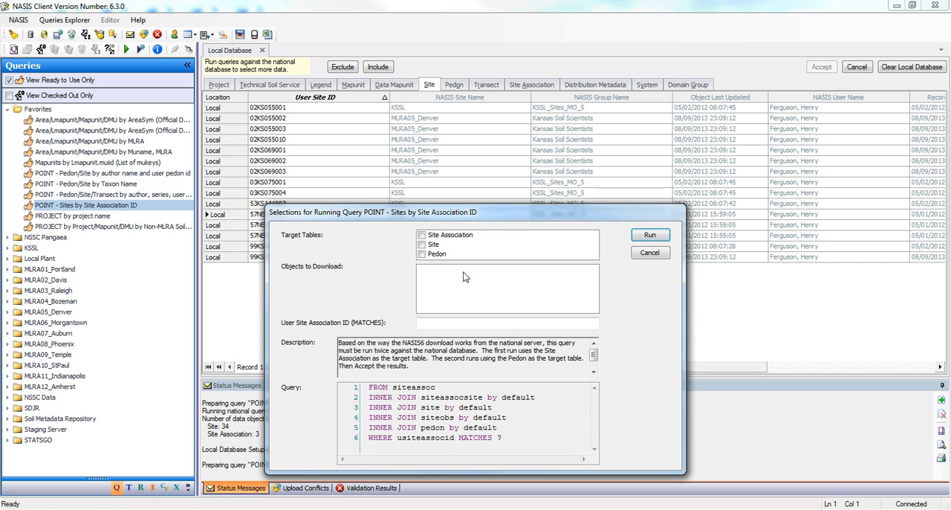
pyautogui.click(422, 254)
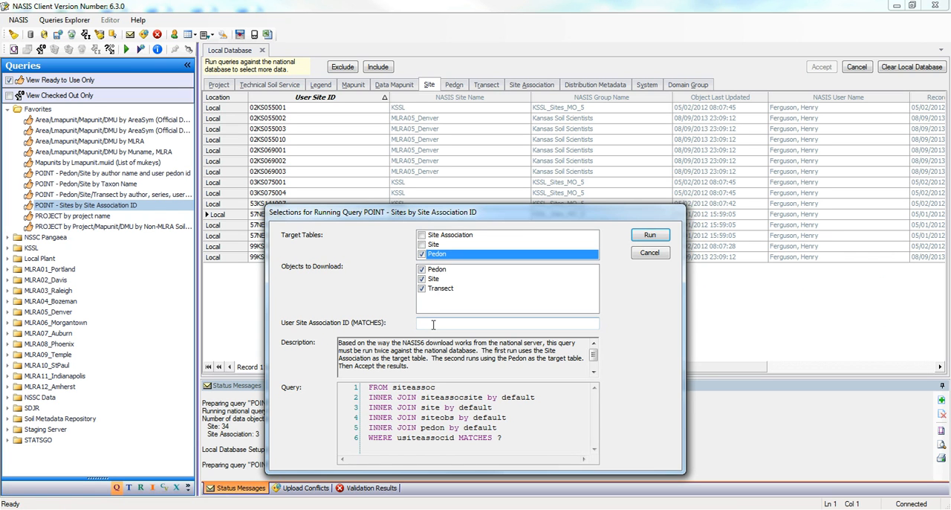
pyautogui.click(422, 280)
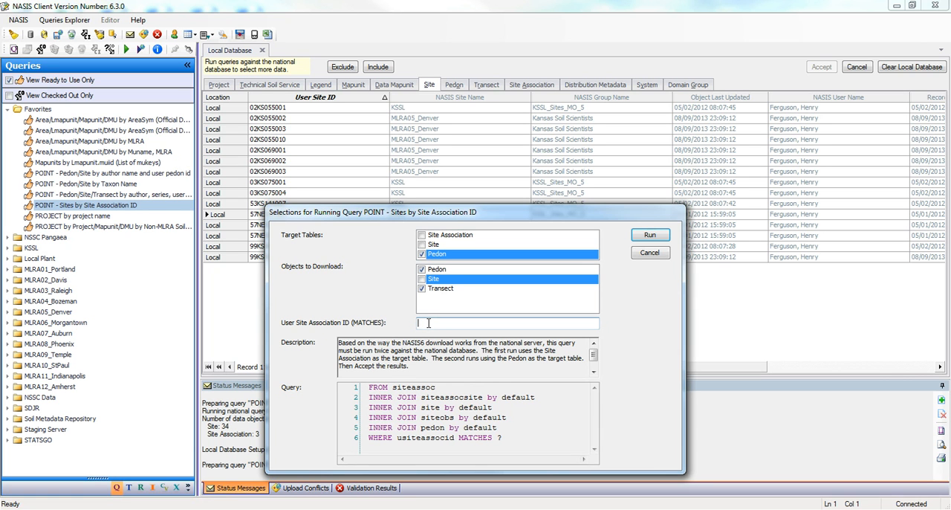
pyautogui.click(430, 322)
pyautogui.write('*')
pyautogui.click(651, 236)
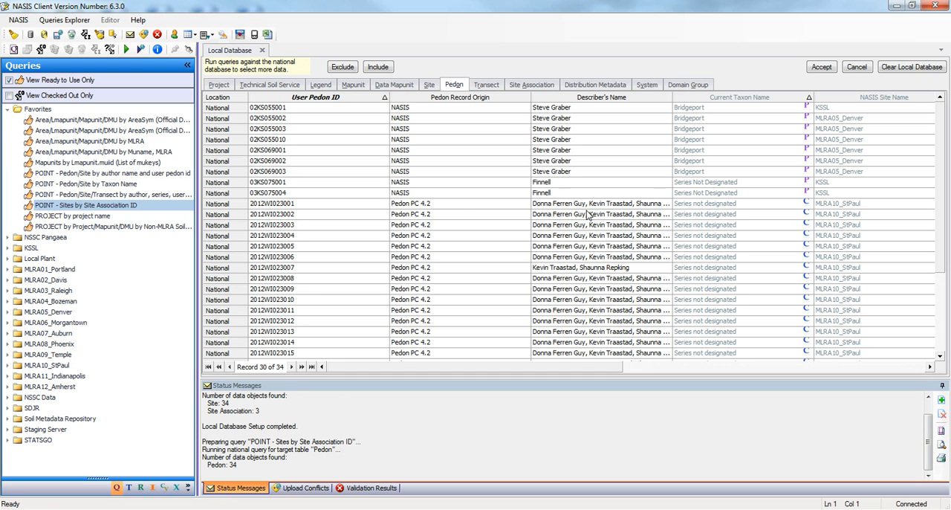
# Step: Exclude pedons 2012WI023001 through 2012WI023019 from the download and check the marked rows
pyautogui.click(235, 206)
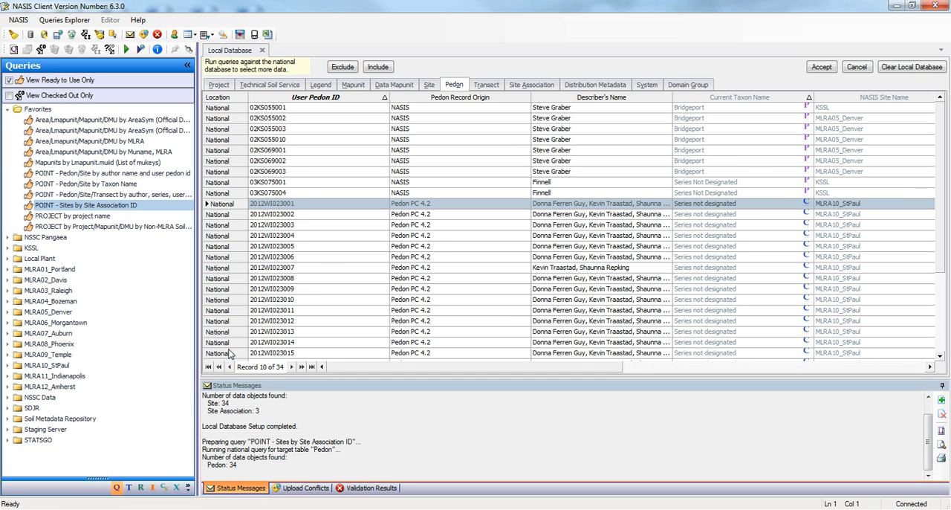
pyautogui.moveTo(942, 239); pyautogui.dragTo(944, 294)
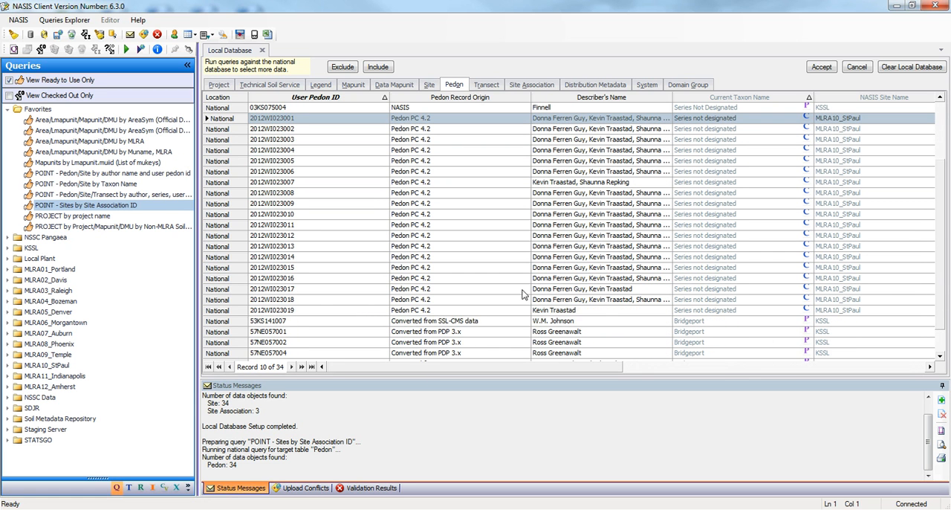
pyautogui.keyDown('shift'); pyautogui.click(220, 313); pyautogui.keyUp('shift')
pyautogui.click(344, 68)
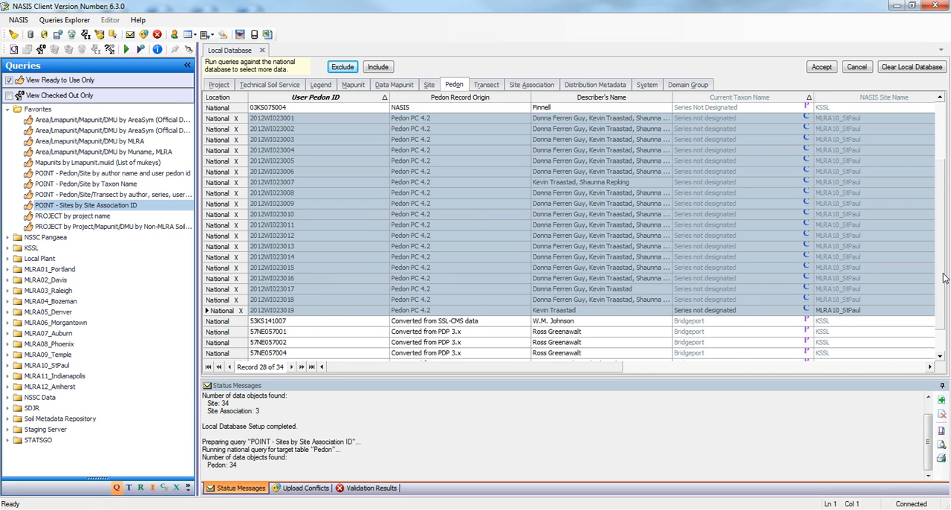
pyautogui.moveTo(944, 273); pyautogui.dragTo(940, 210)
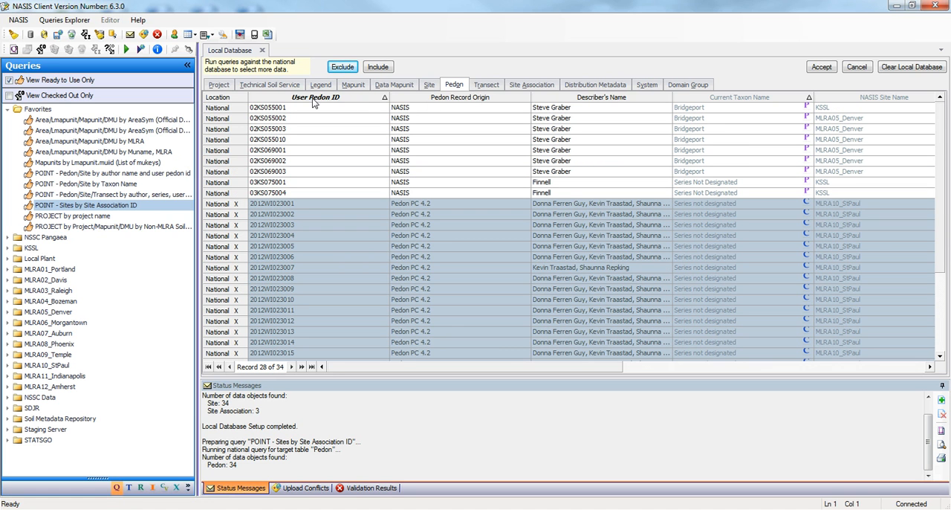
pyautogui.moveTo(941, 149); pyautogui.dragTo(940, 224)
# Step: Check the site, transect and site association records, and accept the remaining pedons into the local database
pyautogui.click(429, 85)
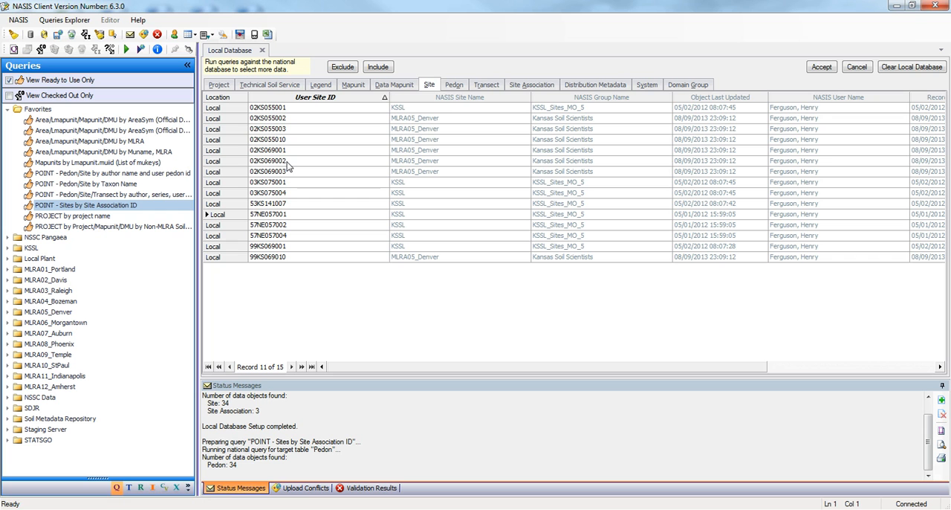
pyautogui.click(486, 85)
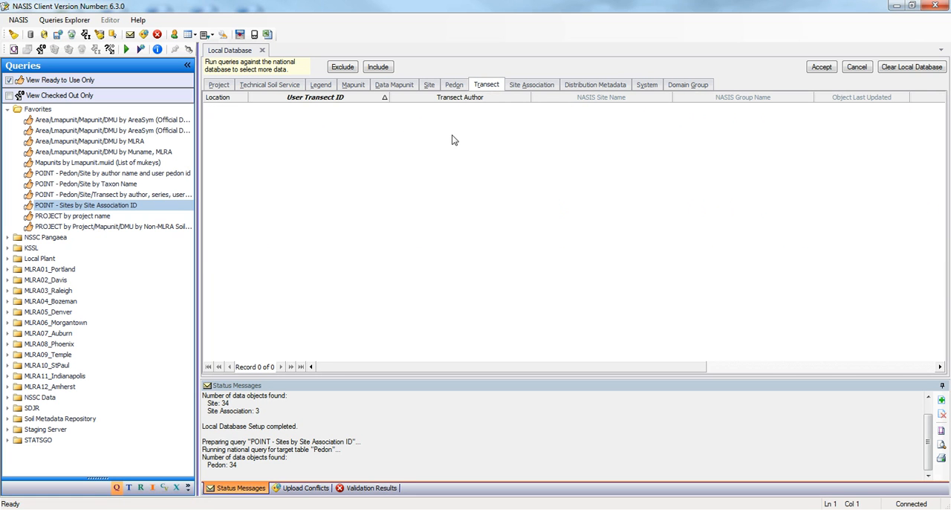
pyautogui.click(530, 87)
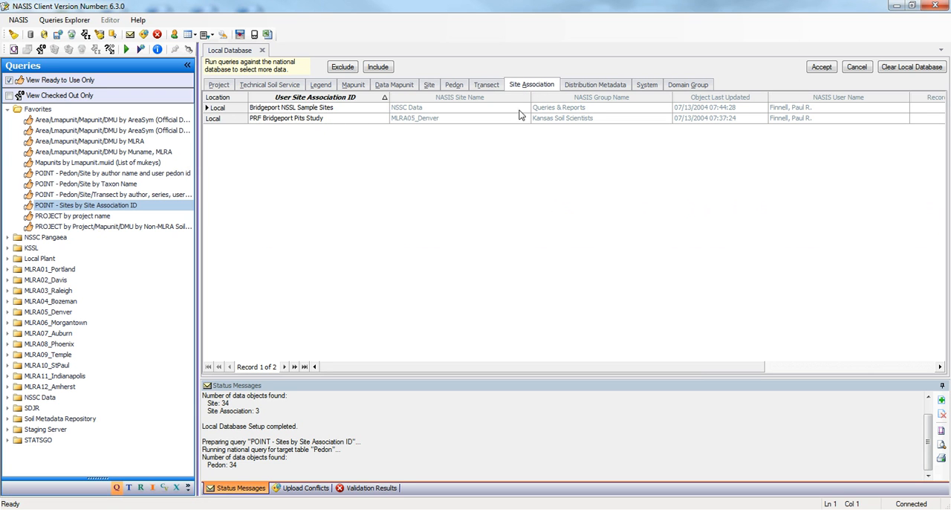
pyautogui.click(429, 87)
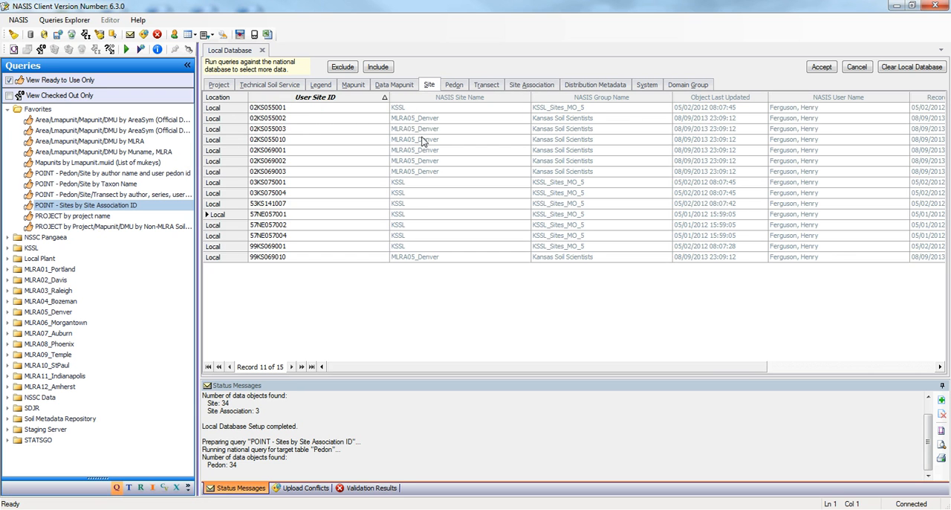
pyautogui.click(454, 84)
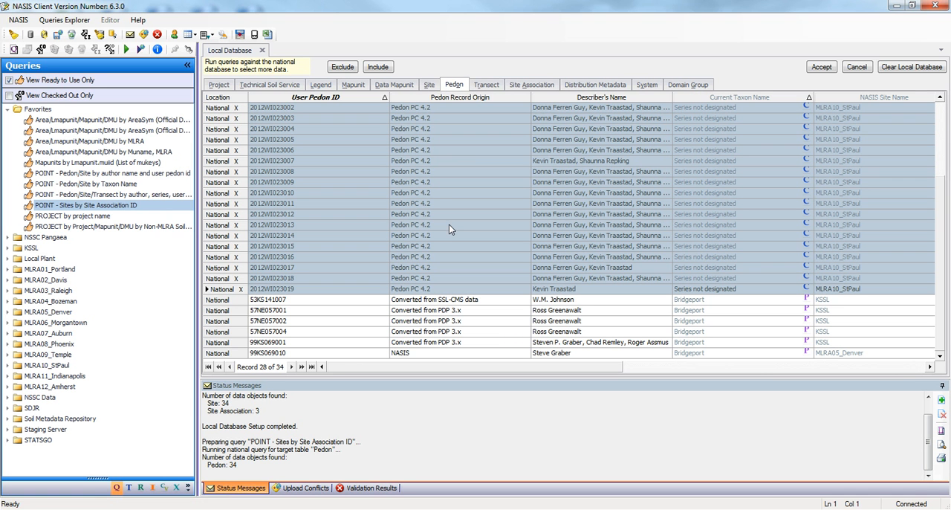
pyautogui.click(820, 67)
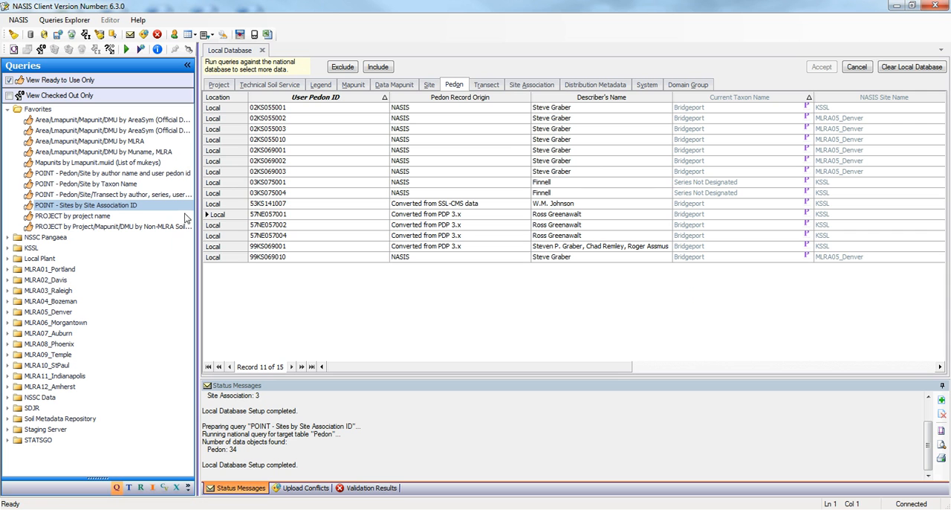
# Step: Run the site association query against the local database for *bridgeport*, targeting Site Association, Site and Pedon, and add the records to the selected set
pyautogui.click(126, 49)
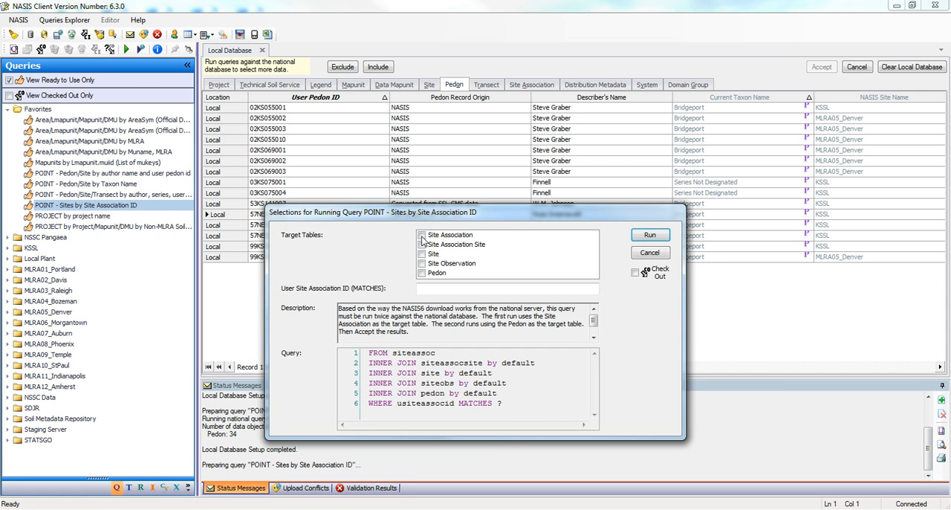
pyautogui.click(422, 237)
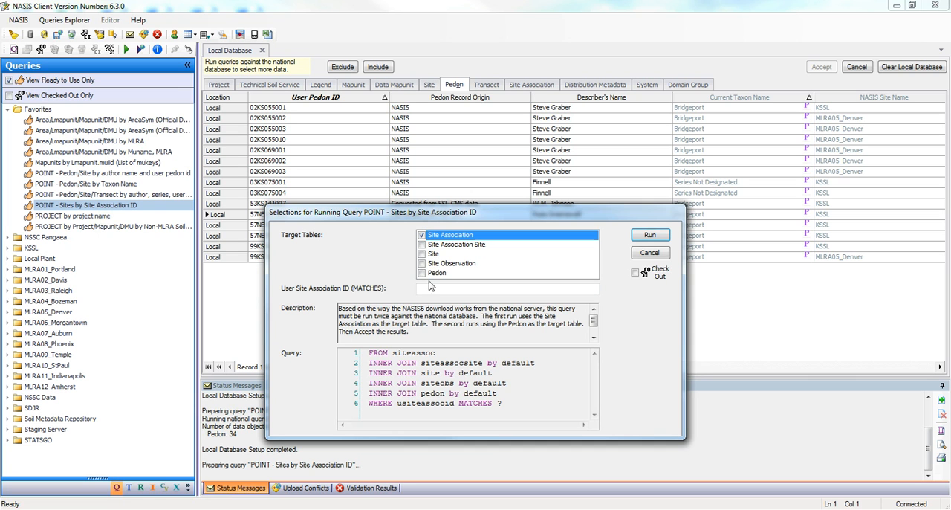
pyautogui.click(423, 254)
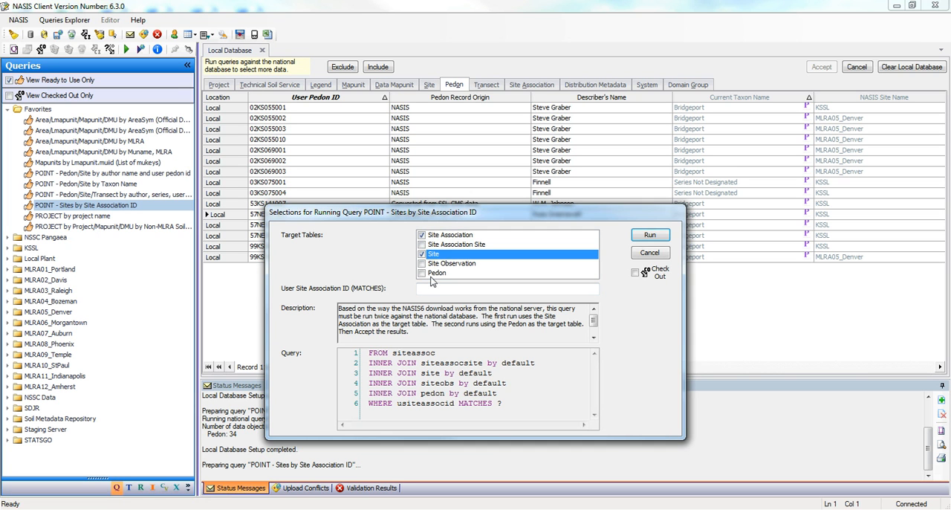
pyautogui.click(422, 273)
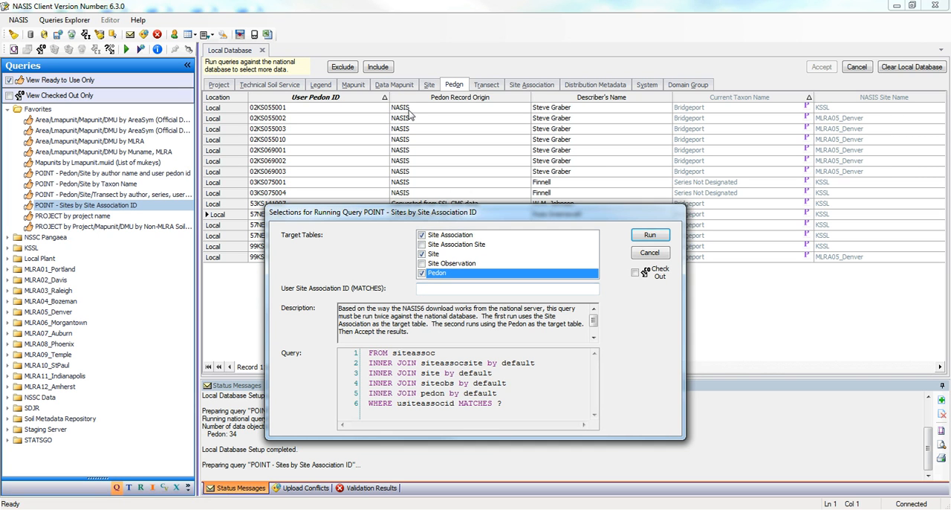
pyautogui.click(442, 289)
pyautogui.write('*')
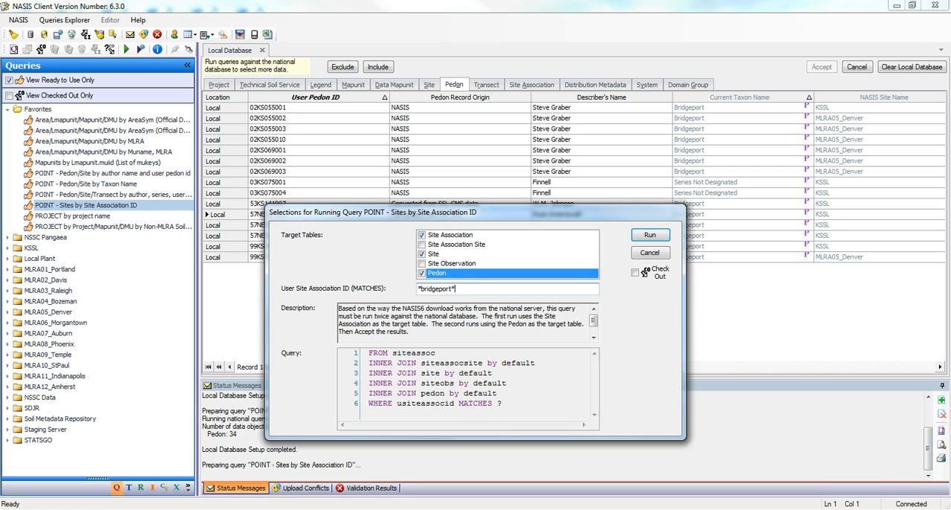
pyautogui.click(636, 273)
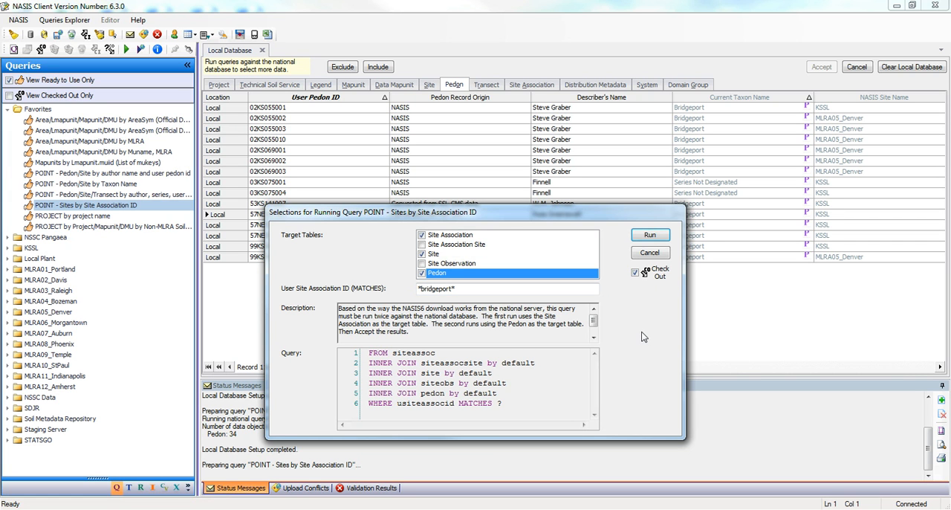
pyautogui.click(635, 273)
pyautogui.click(650, 237)
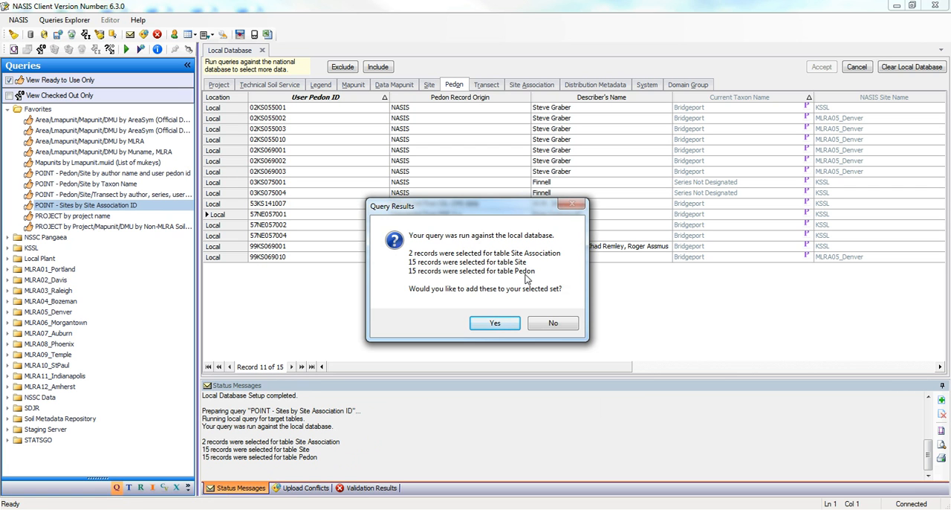
pyautogui.click(496, 324)
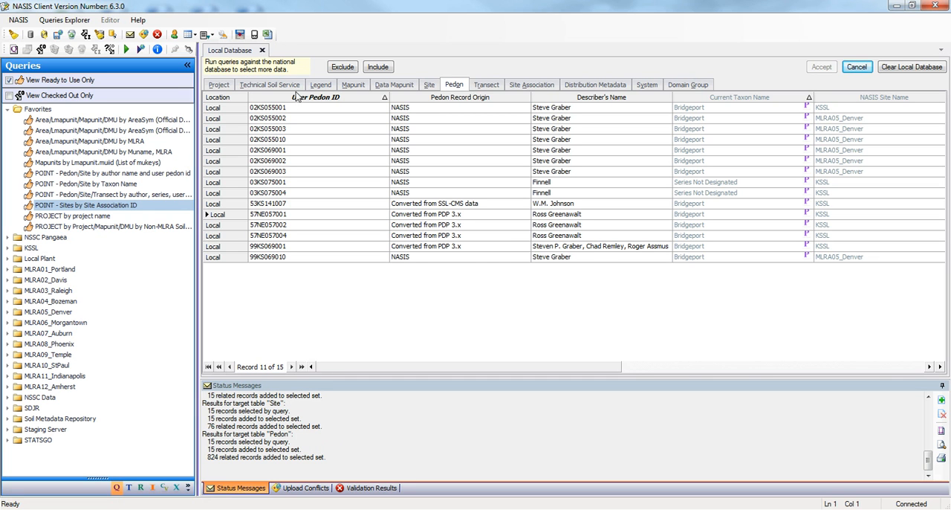
# Step: Close the local database view and open the Site Association, Site and Pedon tables
pyautogui.click(262, 50)
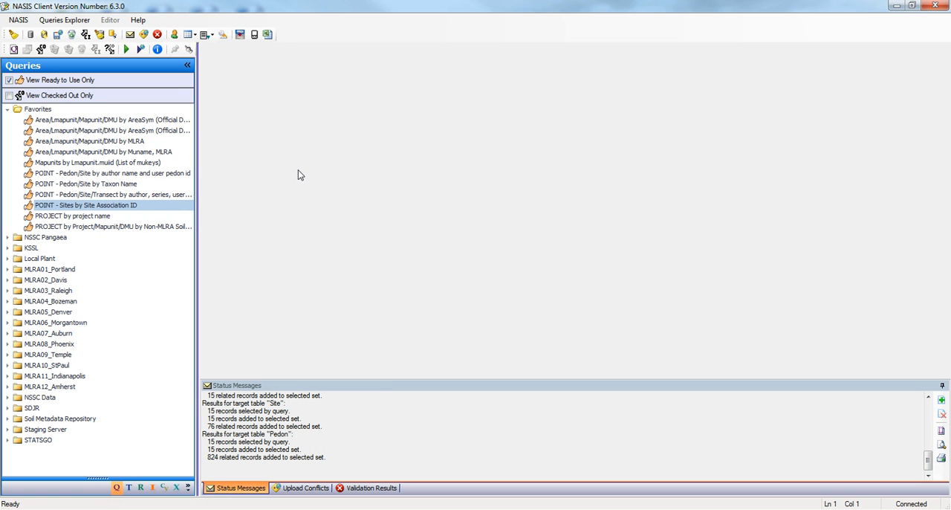
pyautogui.click(130, 490)
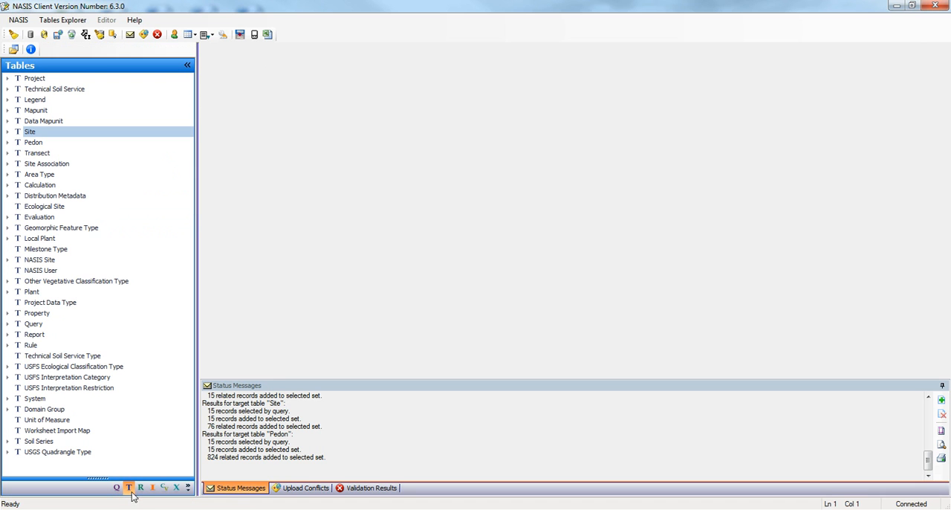
pyautogui.doubleClick(45, 164)
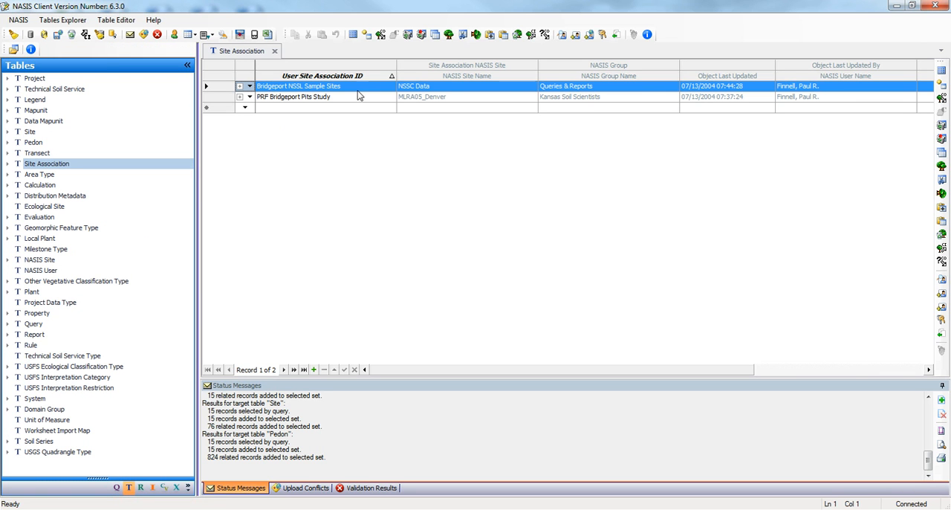
pyautogui.click(30, 132)
pyautogui.doubleClick(30, 134)
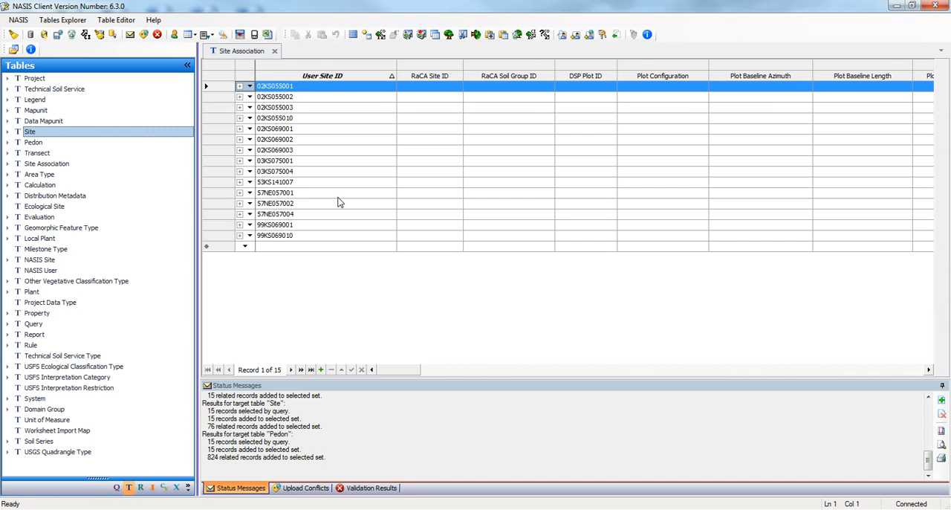
pyautogui.doubleClick(33, 142)
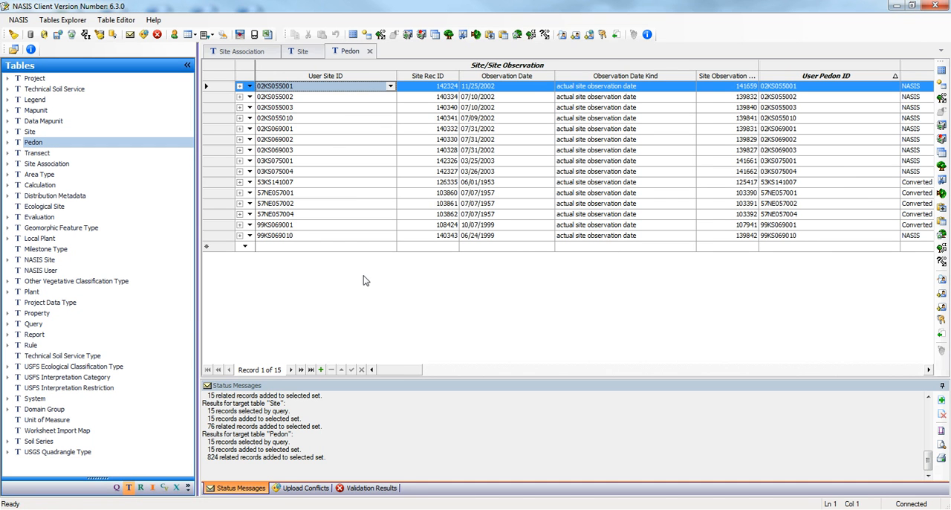
# Step: Filter the shared table layouts to NSSC Pangaea and apply the POINT - Data Analysis layout
pyautogui.click(306, 55)
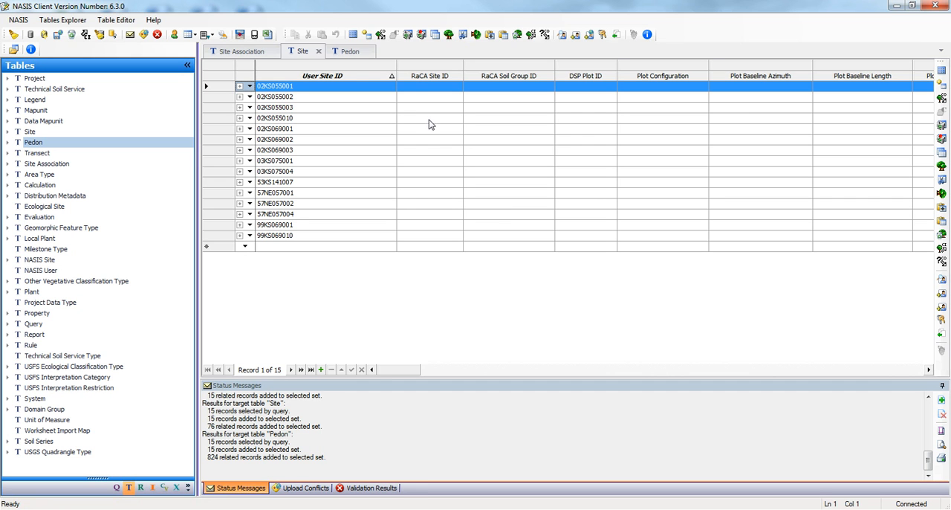
pyautogui.click(22, 22)
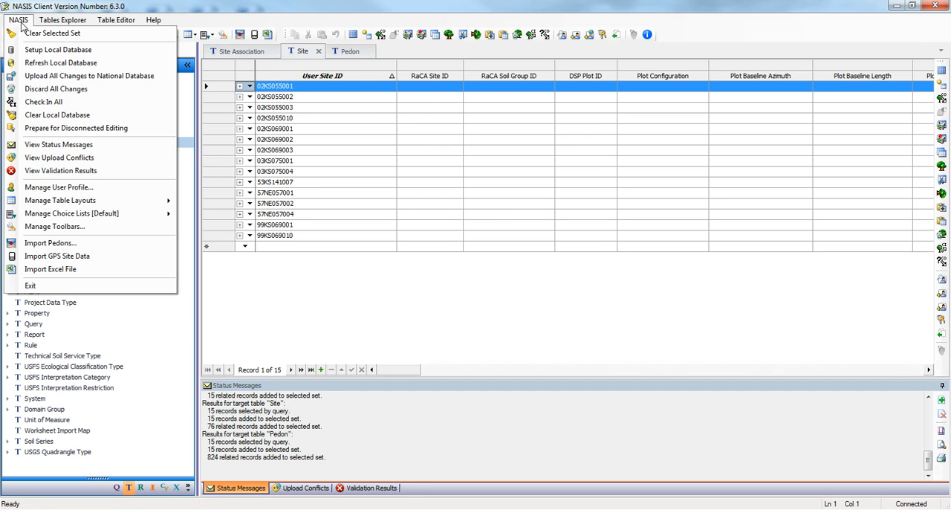
pyautogui.moveTo(39, 204)
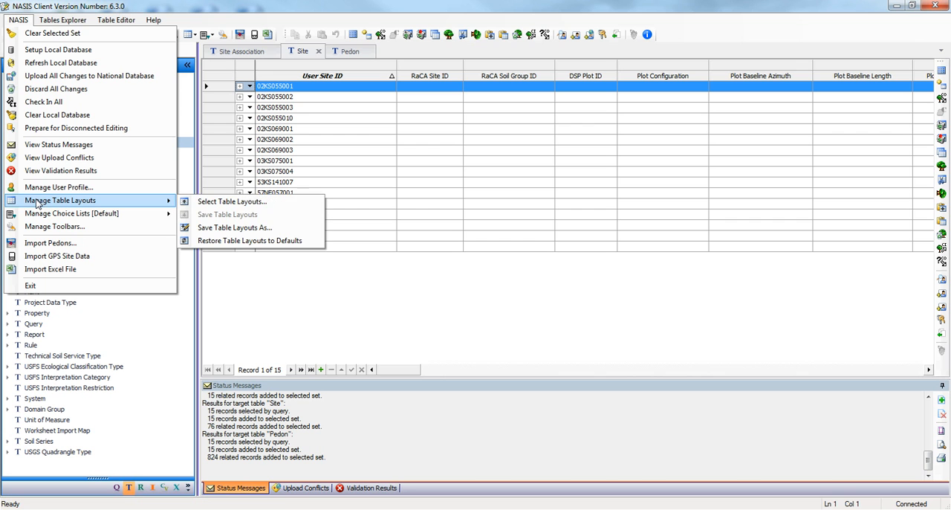
pyautogui.click(214, 204)
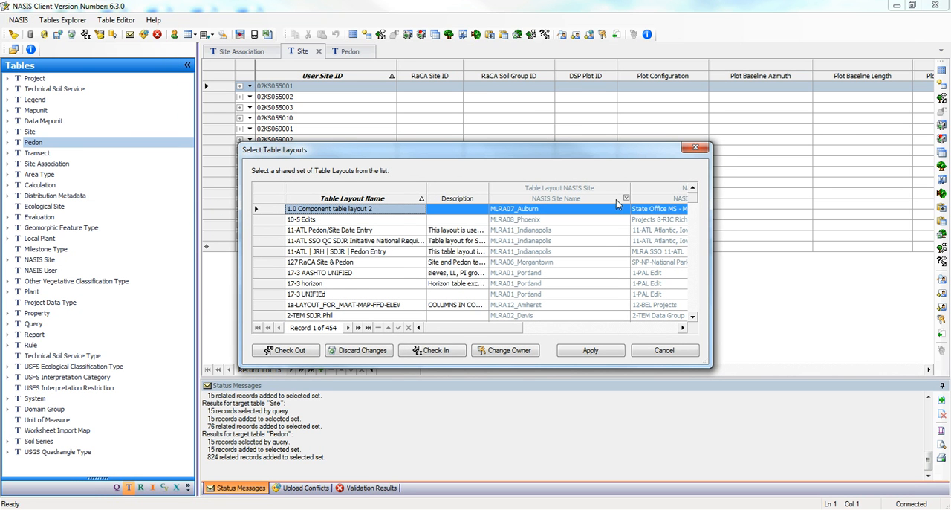
pyautogui.click(626, 200)
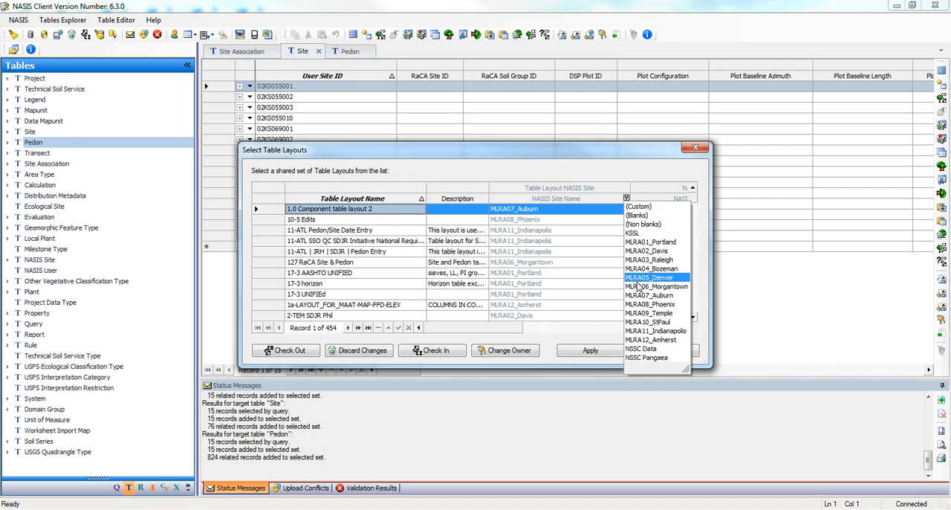
pyautogui.click(668, 358)
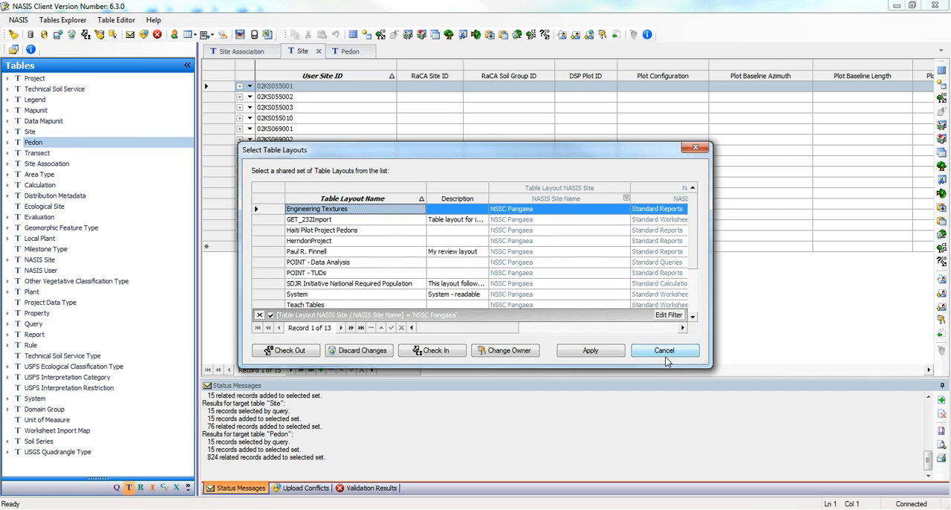
pyautogui.click(265, 263)
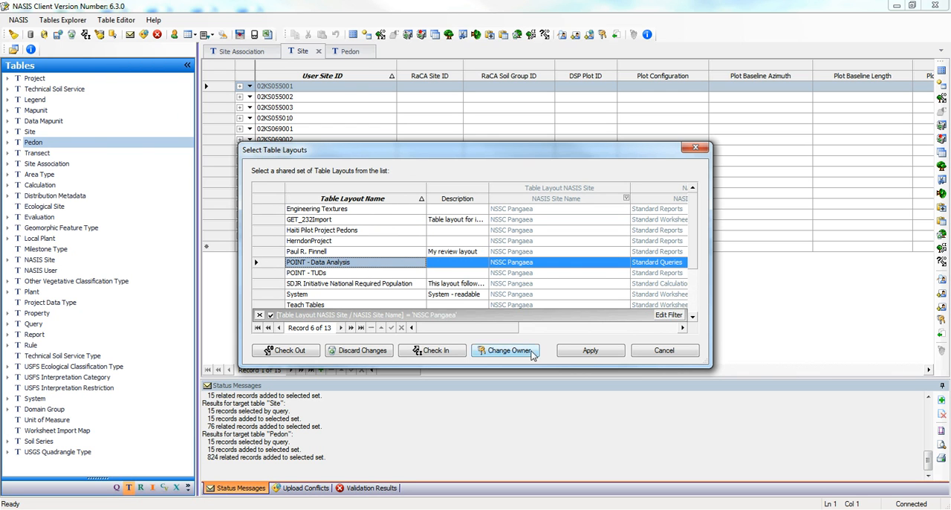
pyautogui.click(591, 353)
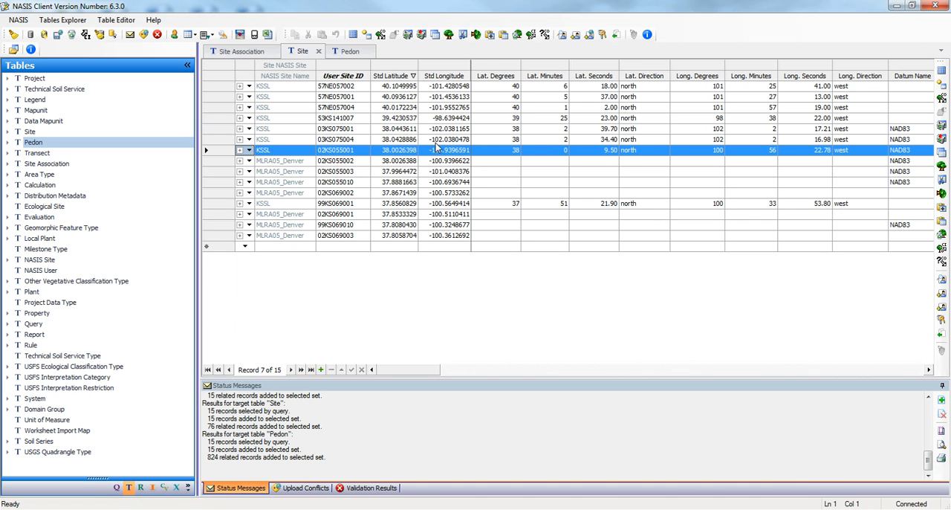
# Step: Examine the Site and Pedon columns in the applied layout and the sites linked to the Bridgeport NSSL Sample Sites association
pyautogui.moveTo(419, 370); pyautogui.dragTo(584, 340)
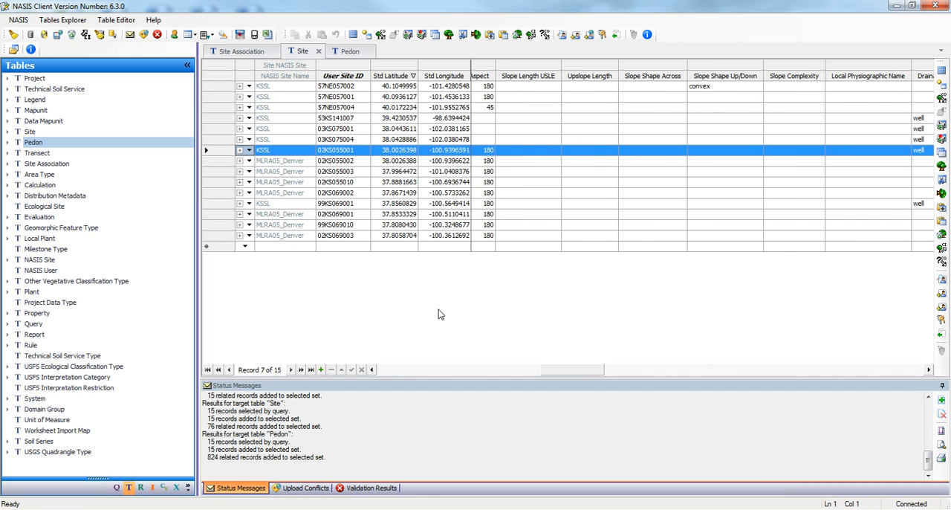
pyautogui.click(349, 52)
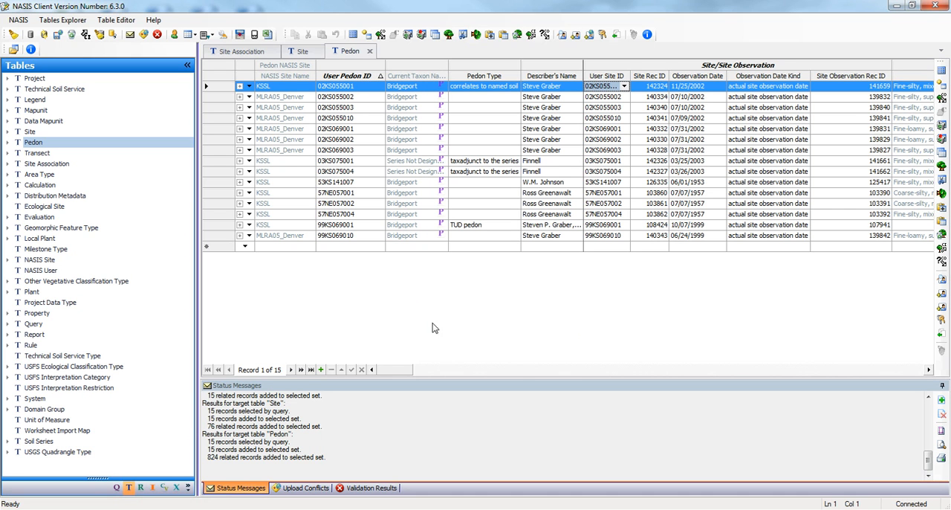
pyautogui.moveTo(405, 371); pyautogui.dragTo(401, 390)
pyautogui.click(245, 52)
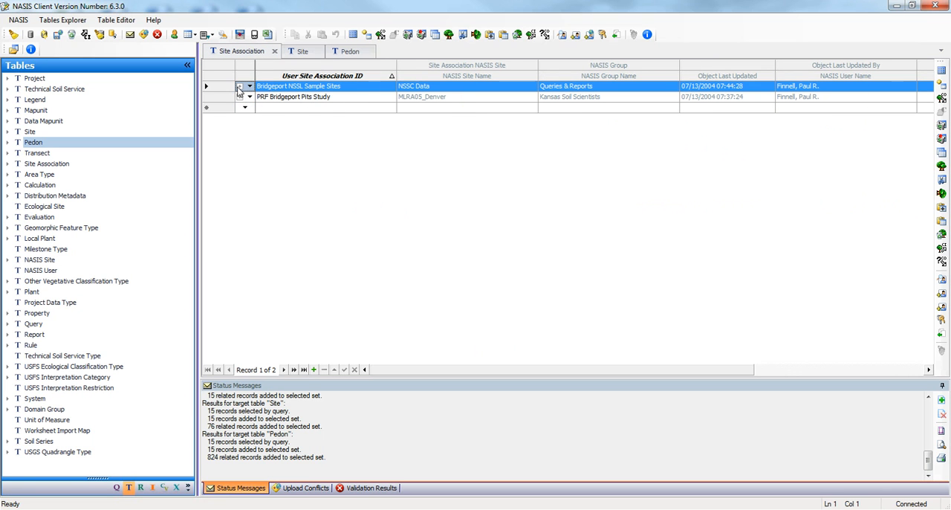
pyautogui.click(240, 87)
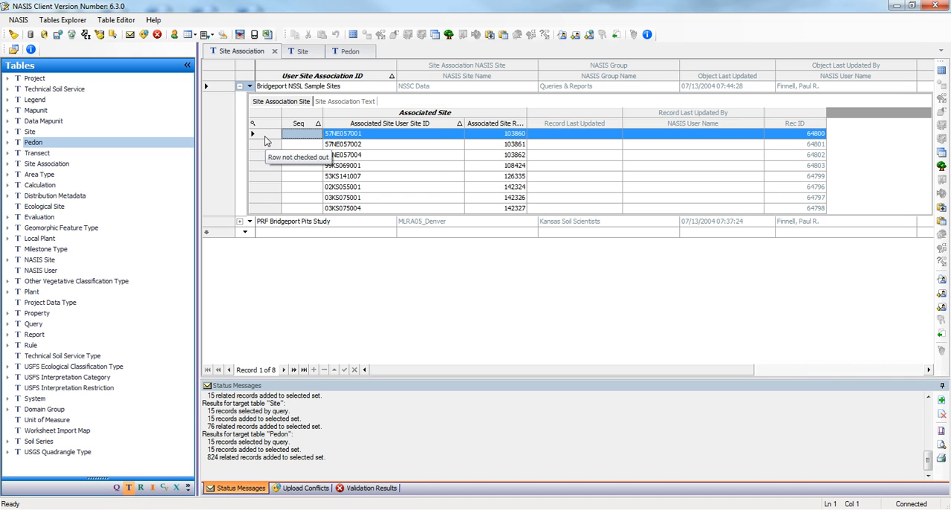
# Step: Sort the Site table by NASIS Site Name and copy all the KSSL site rows
pyautogui.click(301, 52)
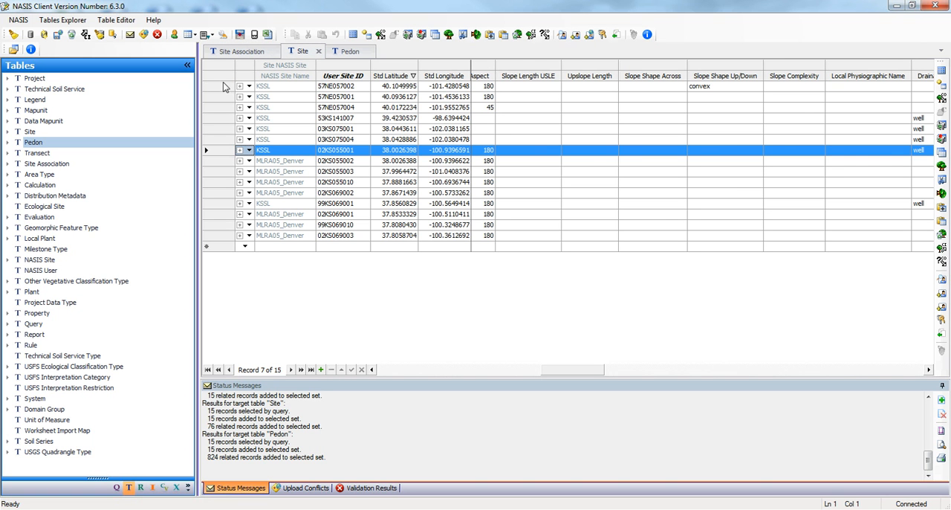
pyautogui.click(274, 77)
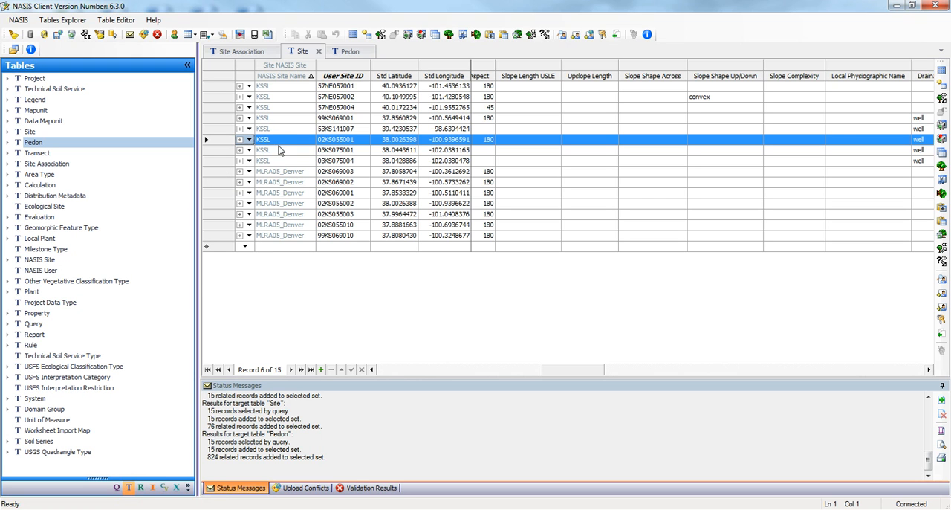
pyautogui.moveTo(218, 88); pyautogui.dragTo(215, 160)
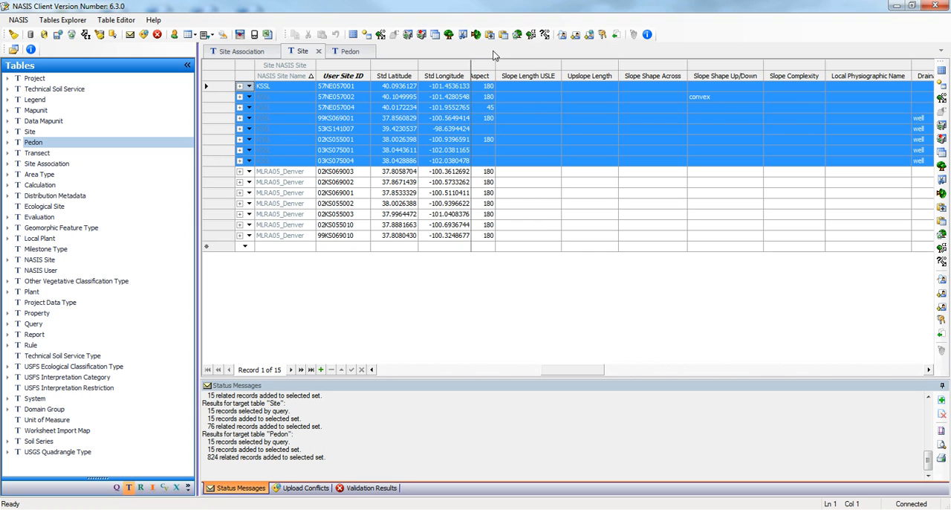
pyautogui.click(436, 35)
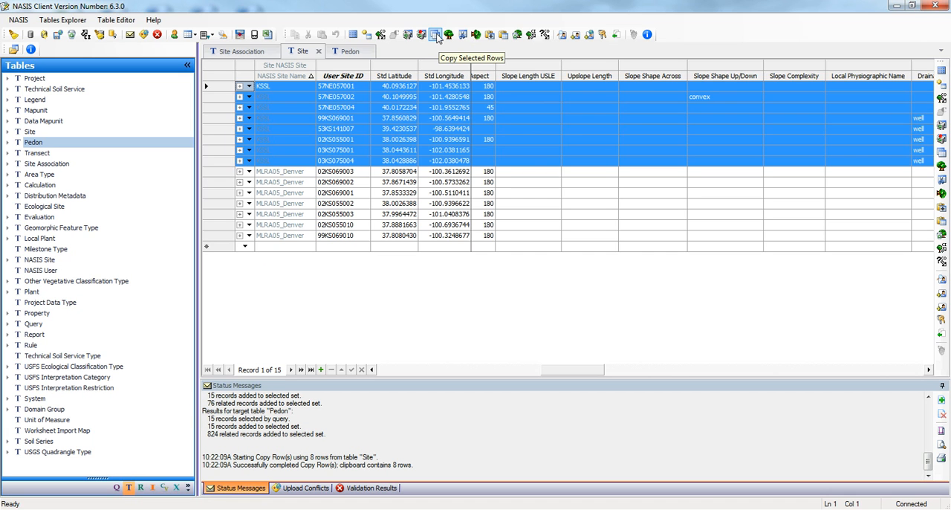
# Step: Add a new site association with the user site association ID "NASIS Video on Site Association"
pyautogui.click(261, 52)
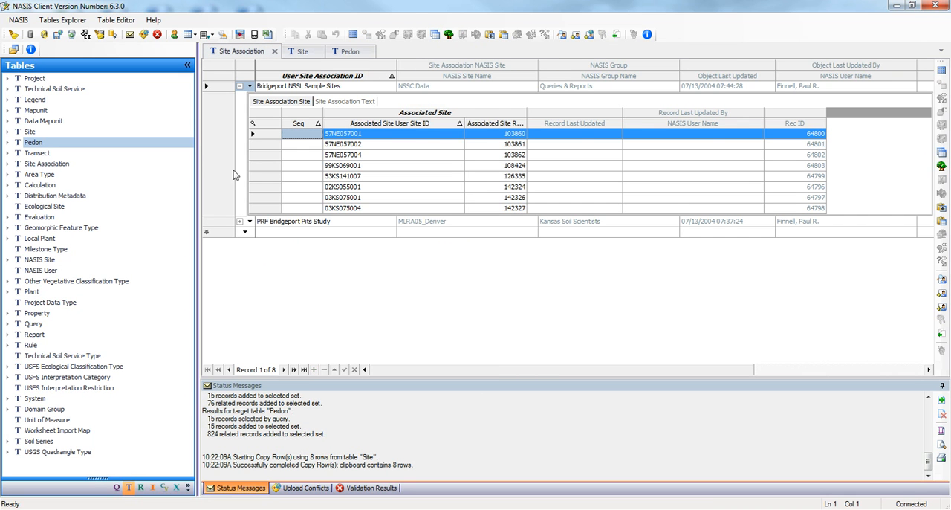
pyautogui.click(273, 234)
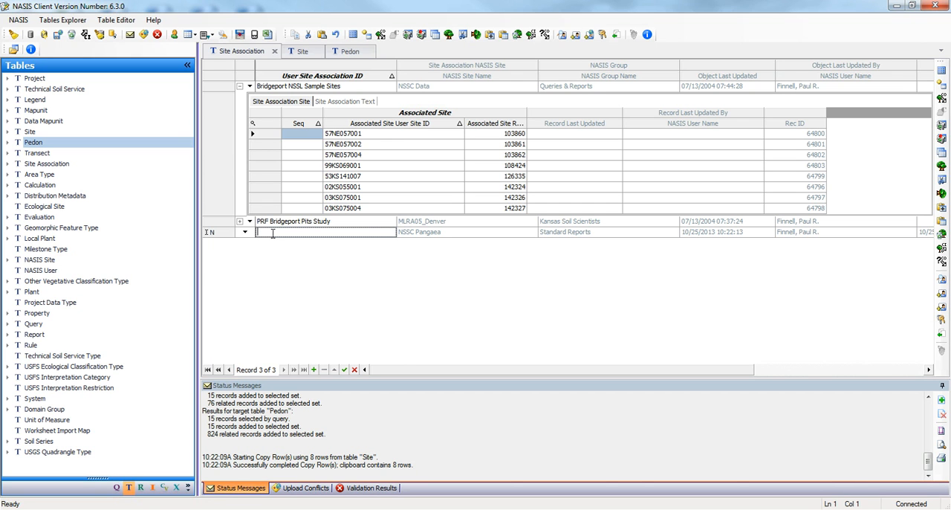
pyautogui.write('NASIS Video on Site Association')
pyautogui.click(408, 234)
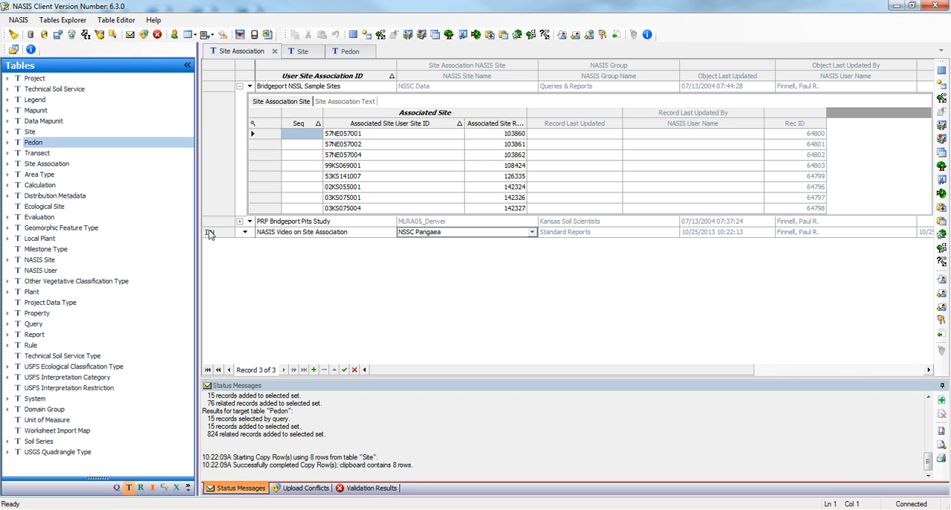
pyautogui.click(209, 234)
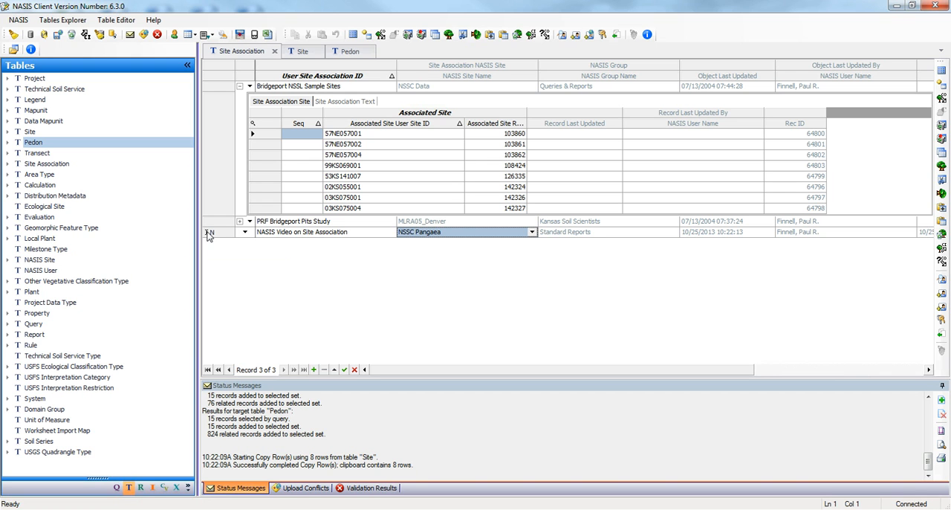
pyautogui.click(580, 233)
pyautogui.click(440, 233)
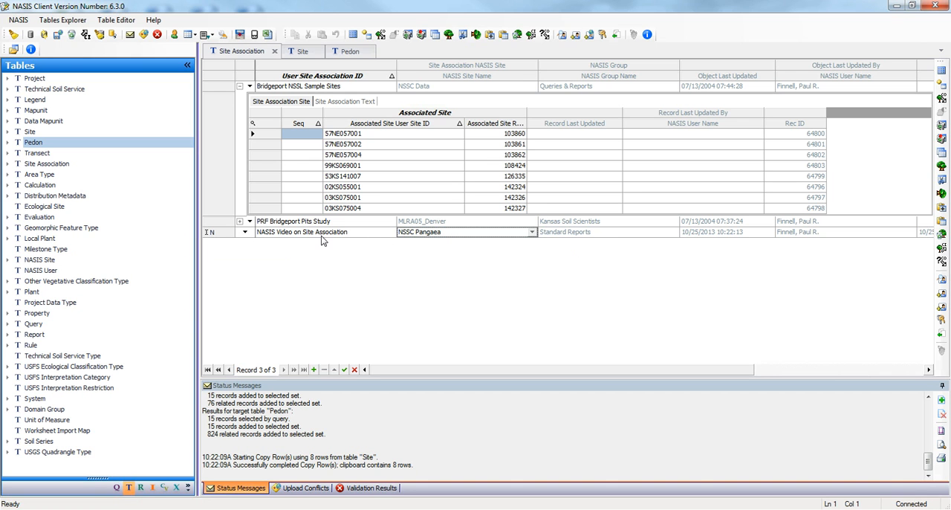
# Step: Save the new site association row and paste the copied KSSL sites as new rows into its Site Association Site table
pyautogui.click(245, 233)
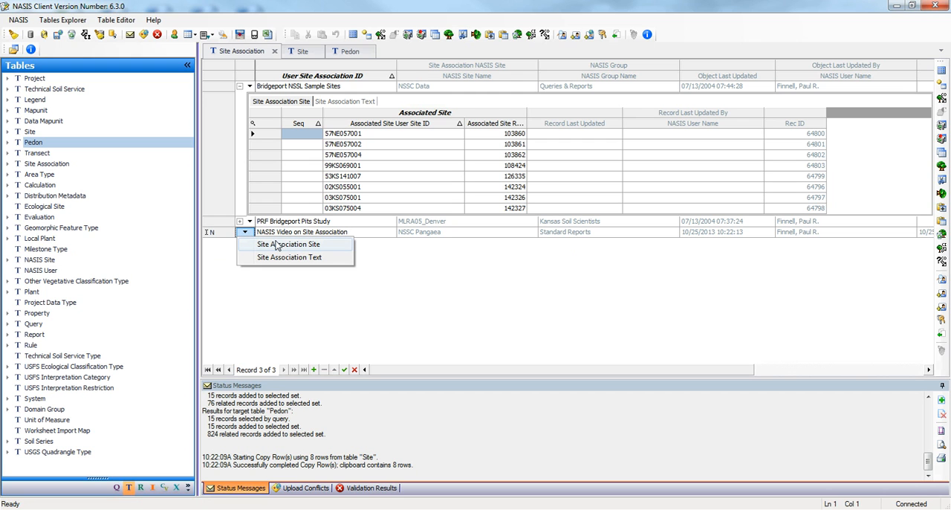
pyautogui.click(278, 246)
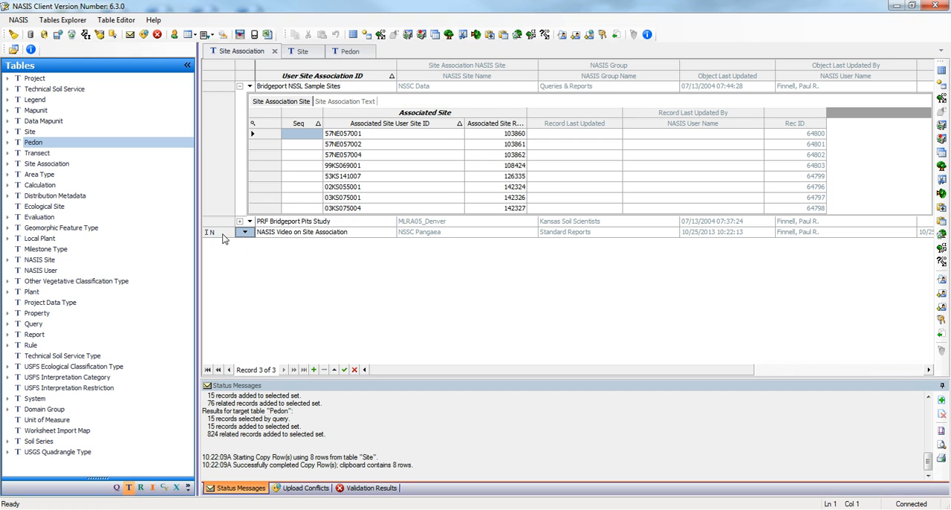
pyautogui.click(288, 228)
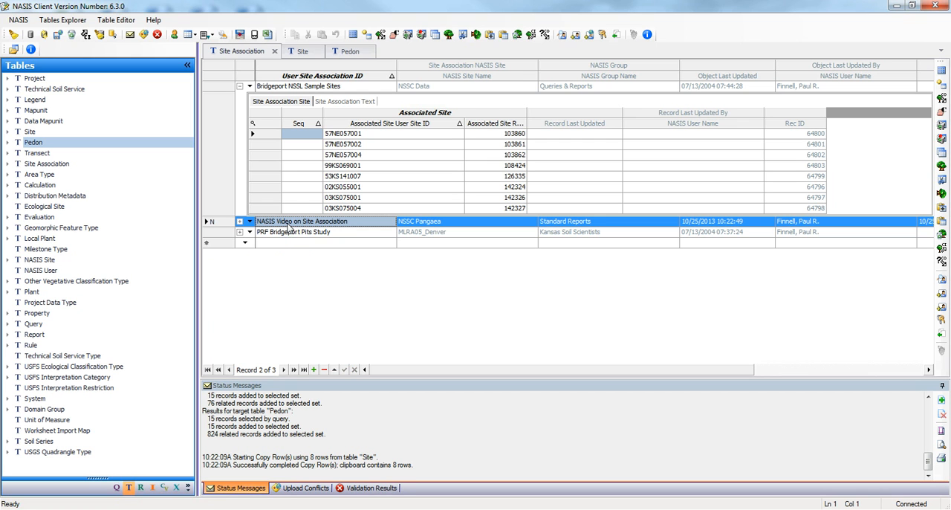
pyautogui.click(240, 223)
pyautogui.click(283, 235)
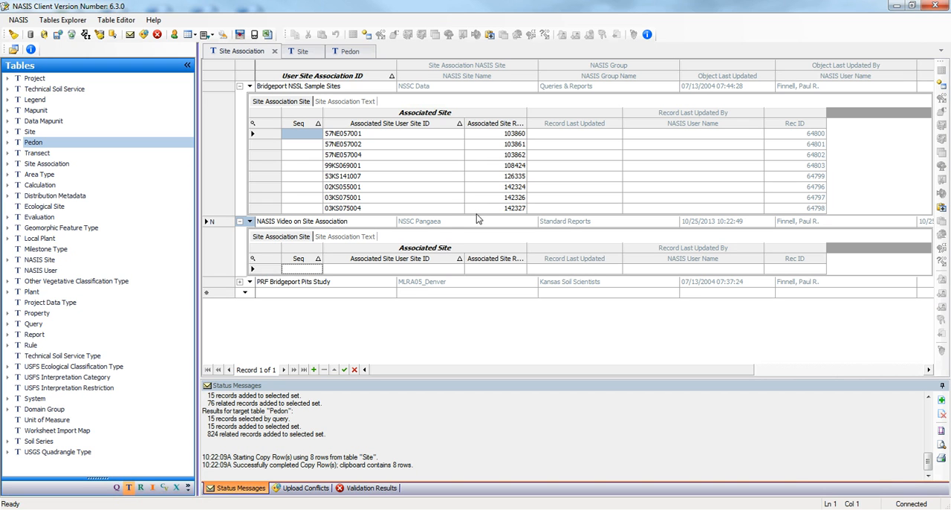
pyautogui.click(490, 35)
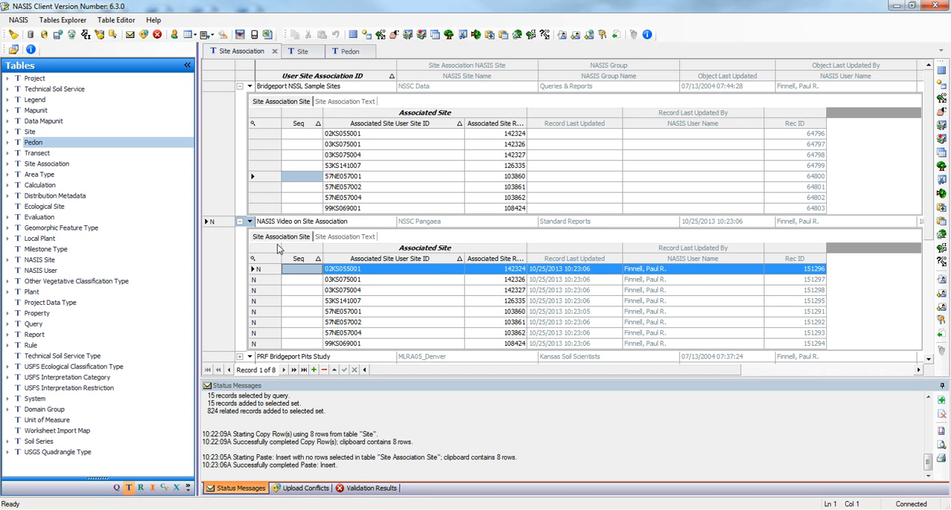
# Step: Mark the "NASIS Video on Site Association" row for deletion
pyautogui.click(208, 223)
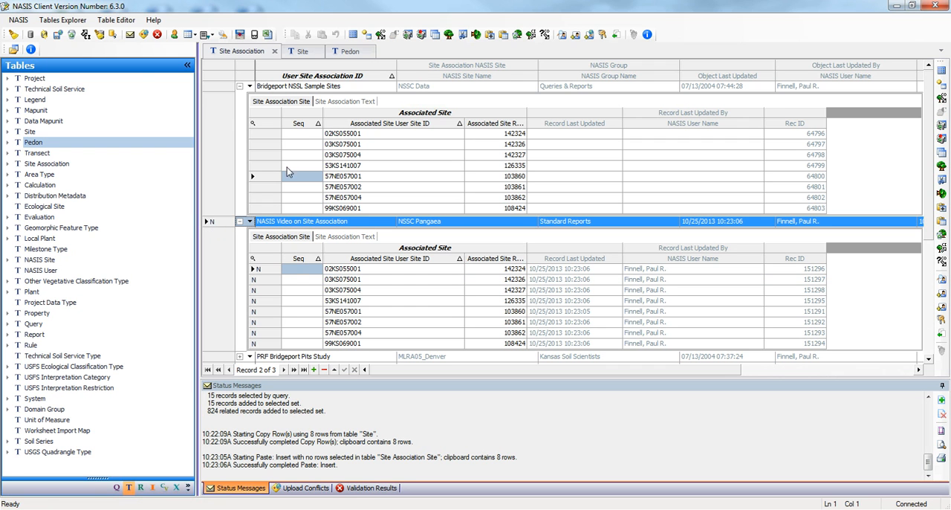
pyautogui.click(115, 20)
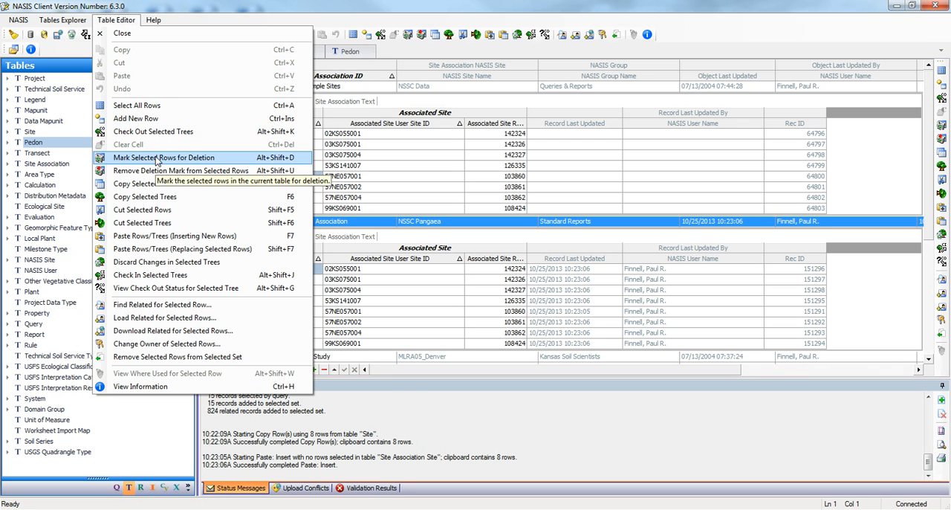
pyautogui.click(156, 158)
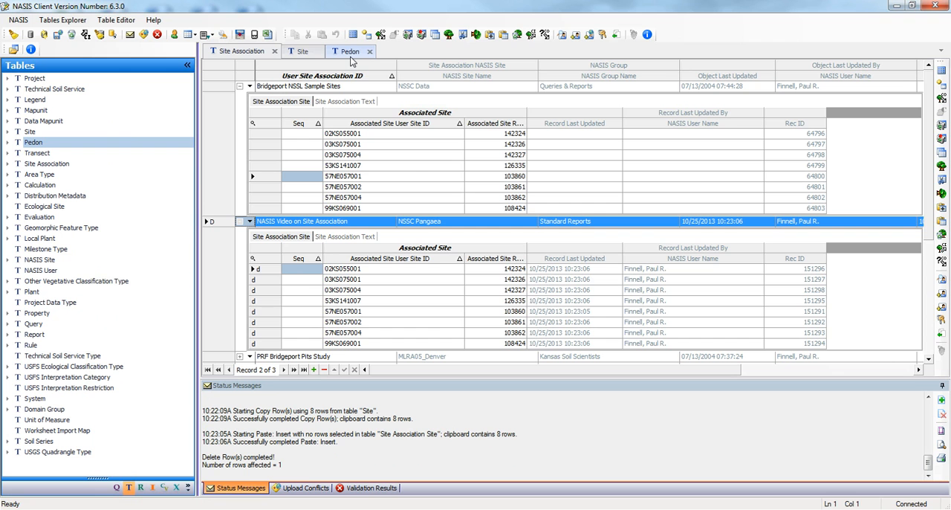
# Step: Show the site observation record of MLRA05_Denver site 02KS069003 in the Site table
pyautogui.click(302, 51)
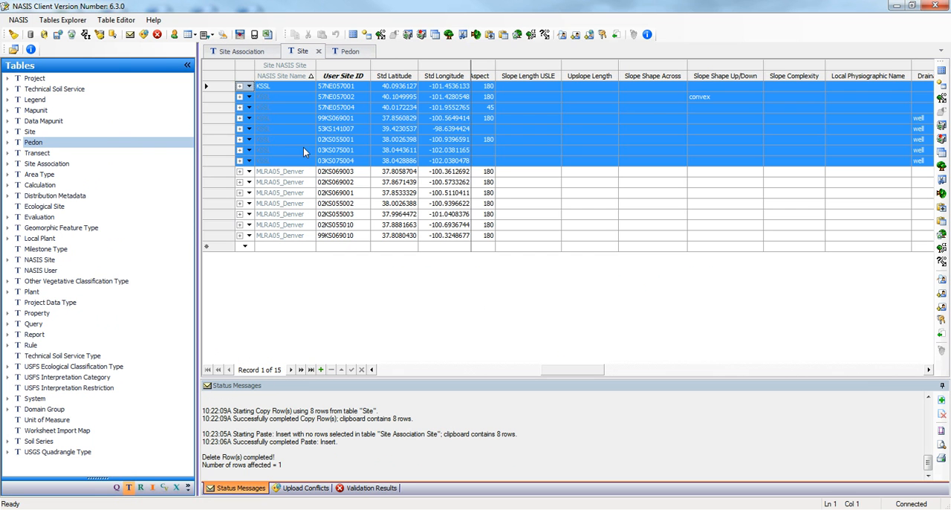
pyautogui.click(294, 214)
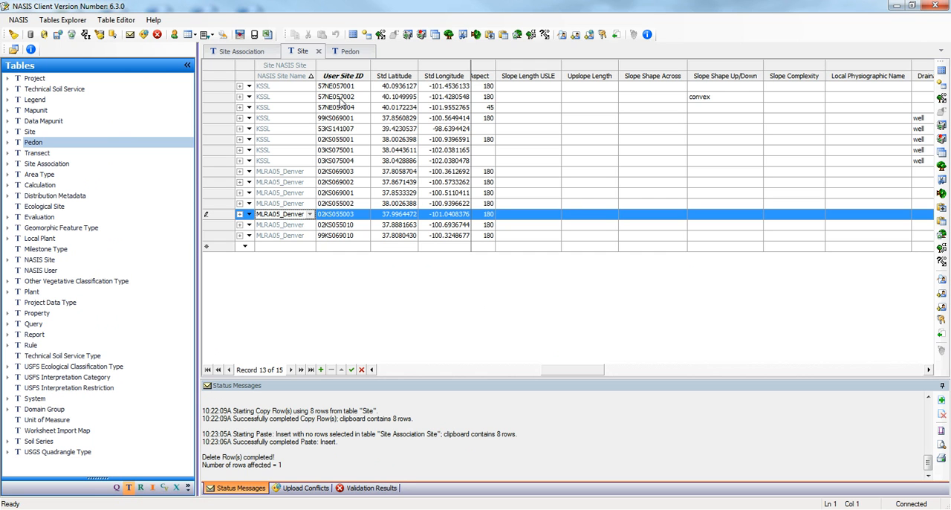
pyautogui.click(240, 171)
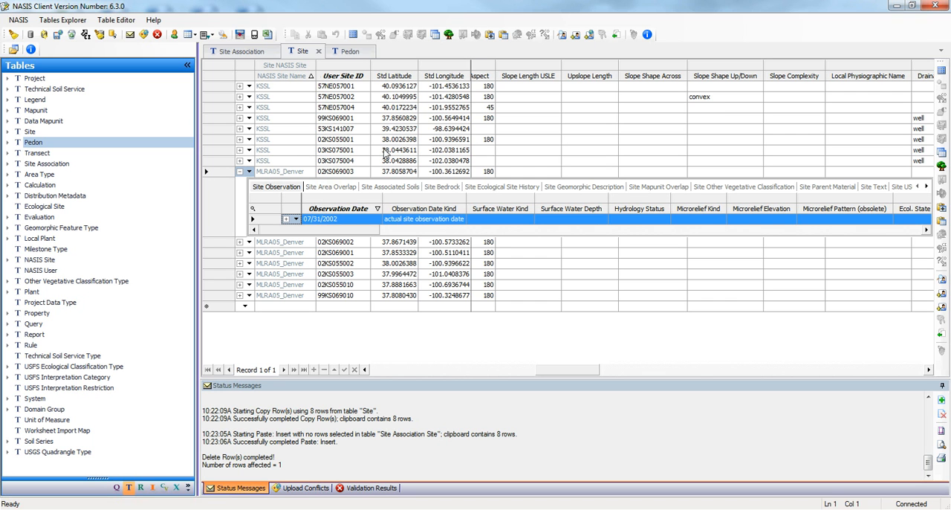
# Step: Sort the Pedon table by User Site ID and widen that column enough to read the full IDs
pyautogui.click(348, 52)
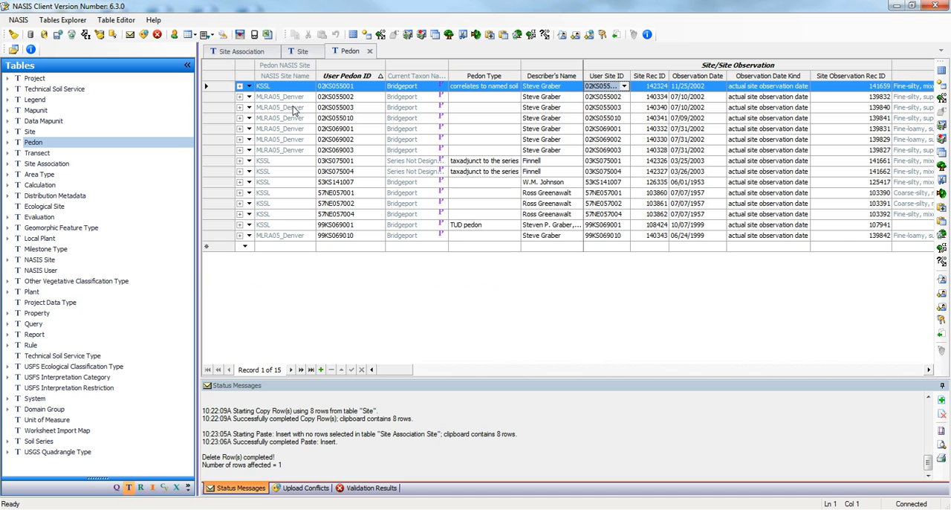
pyautogui.click(269, 79)
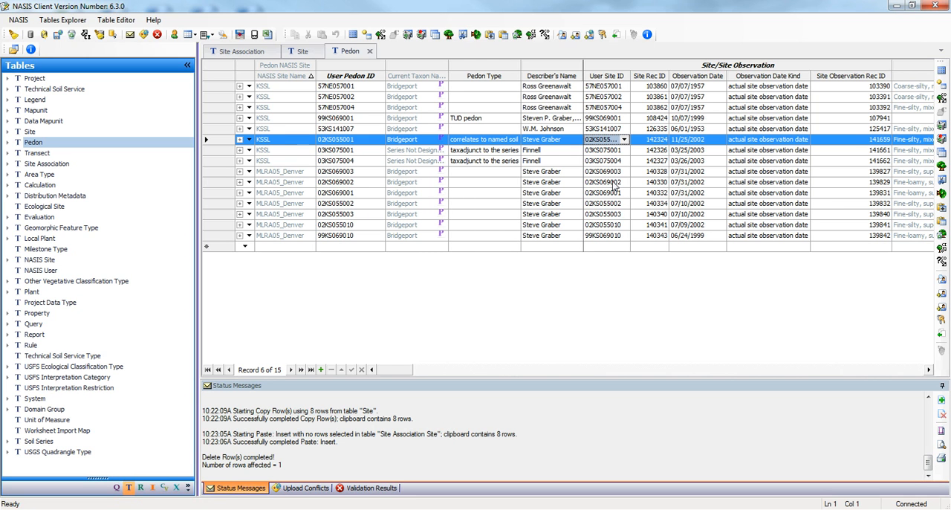
pyautogui.click(608, 77)
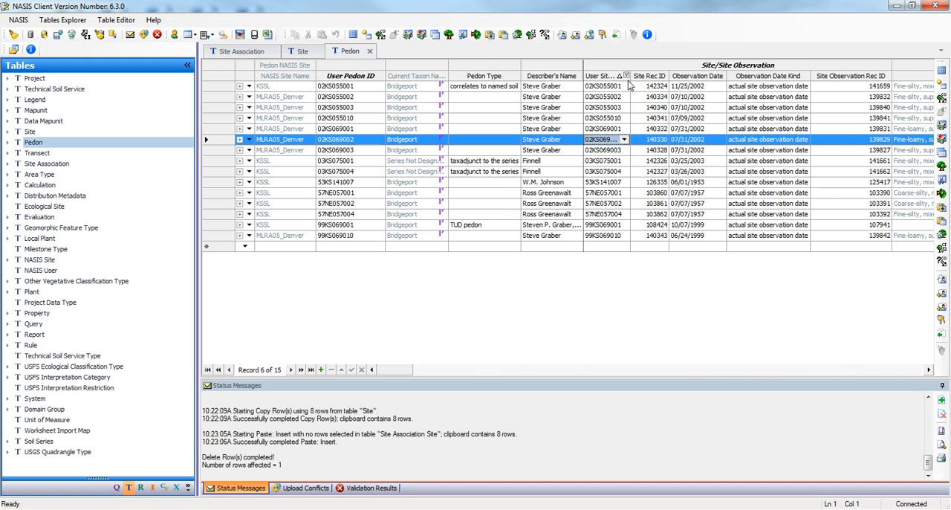
pyautogui.moveTo(630, 77); pyautogui.dragTo(667, 77)
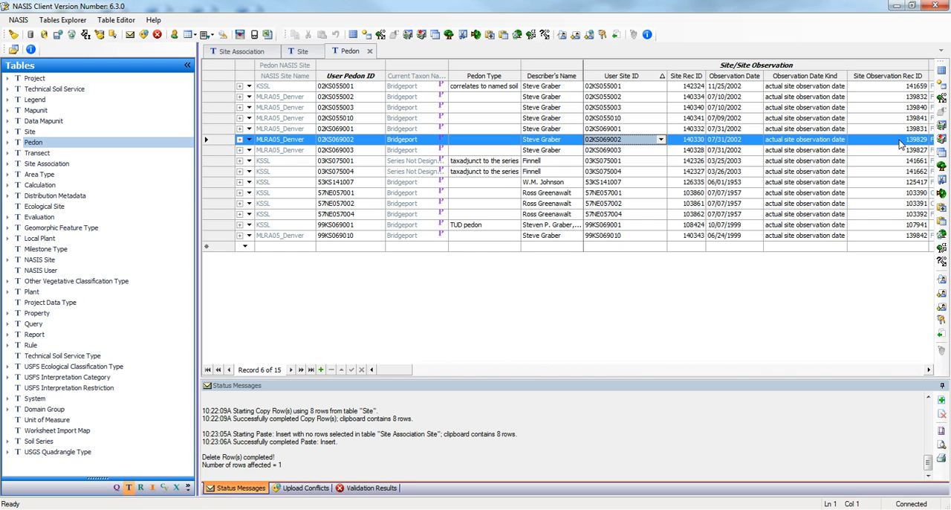
pyautogui.moveTo(667, 75); pyautogui.dragTo(642, 76)
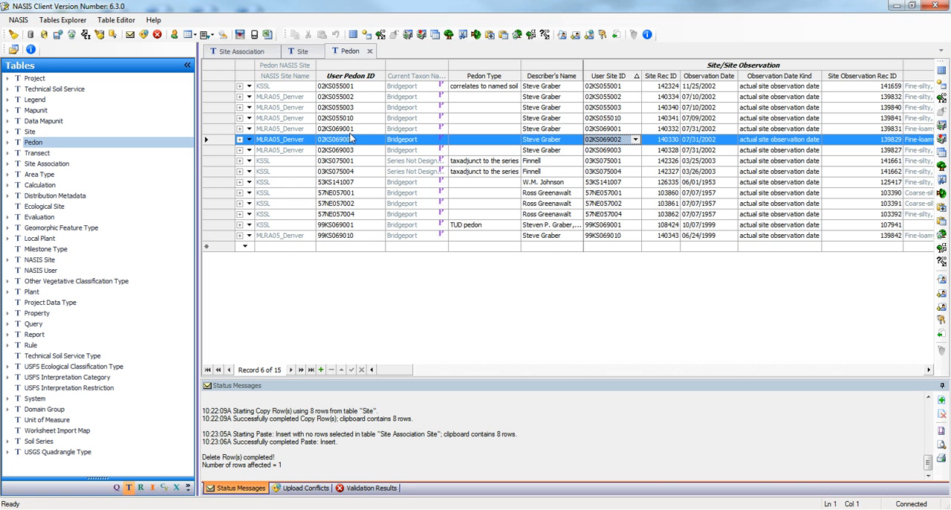
# Step: View the horizons of pedon 02KS069002 and collapse its child tables again
pyautogui.click(249, 142)
pyautogui.click(249, 140)
pyautogui.click(288, 153)
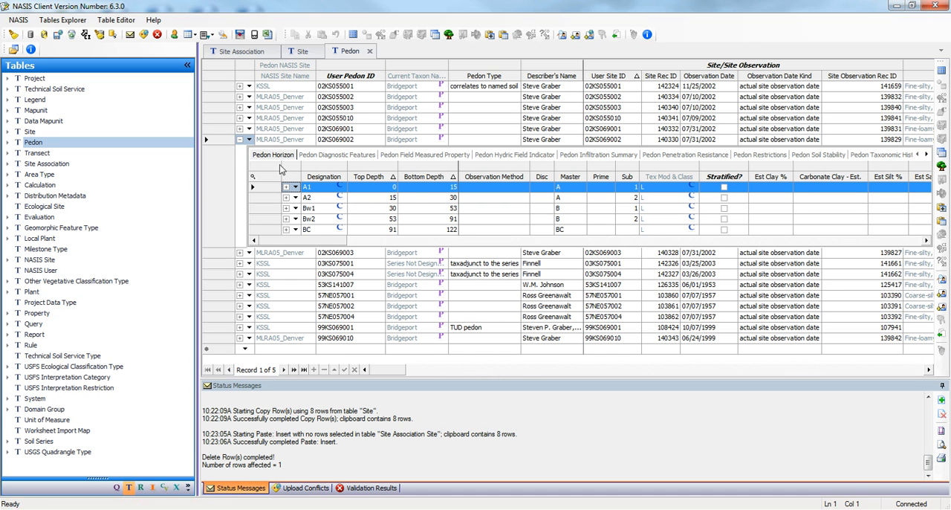
pyautogui.click(238, 141)
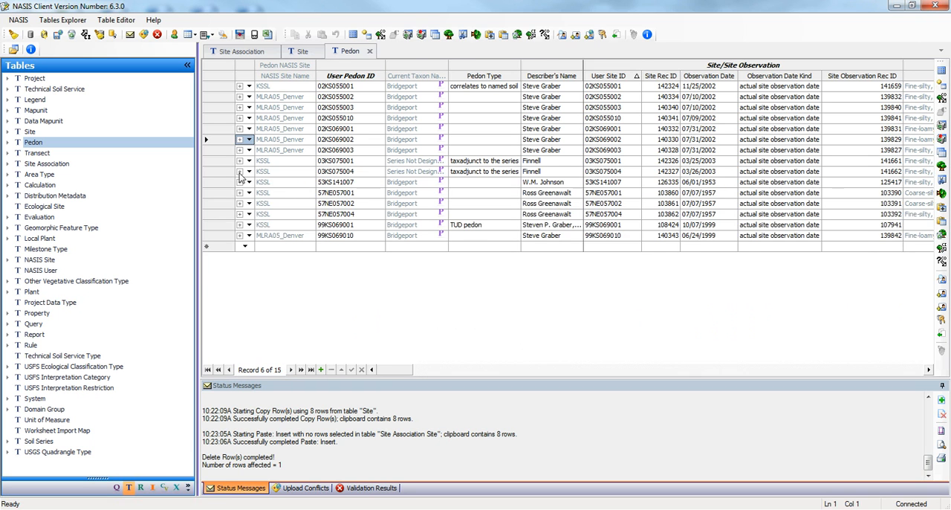
# Step: Expand pedon 03KS075004's horizons and show the Pedon Horizon Lab Results table for horizon Bz1
pyautogui.click(239, 172)
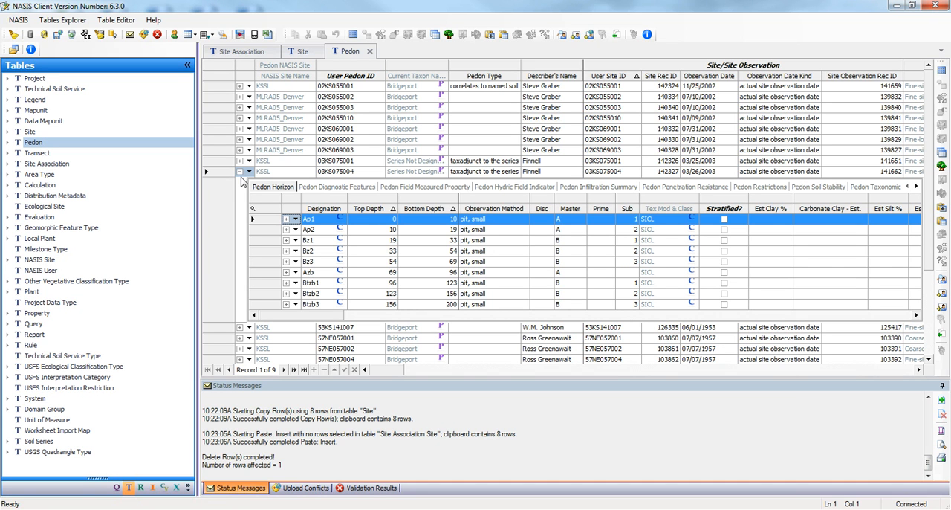
pyautogui.click(249, 173)
pyautogui.click(249, 173)
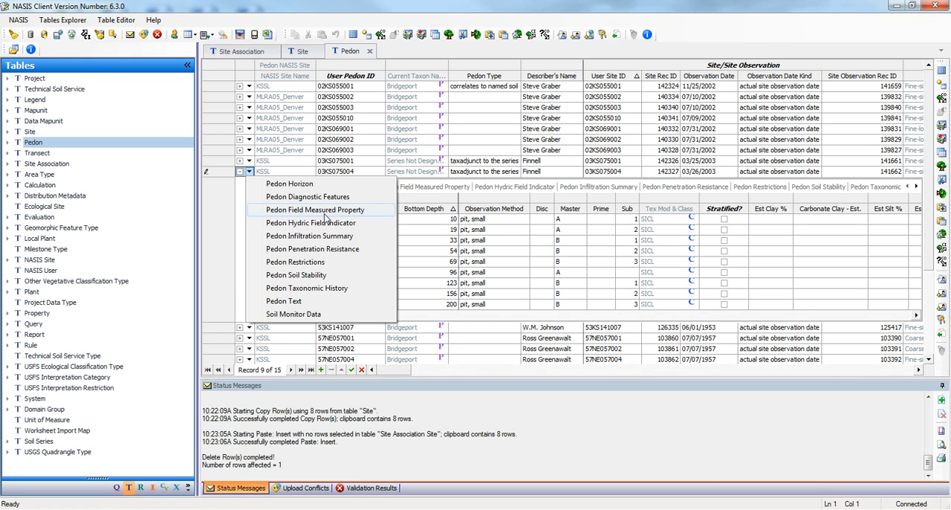
pyautogui.click(457, 241)
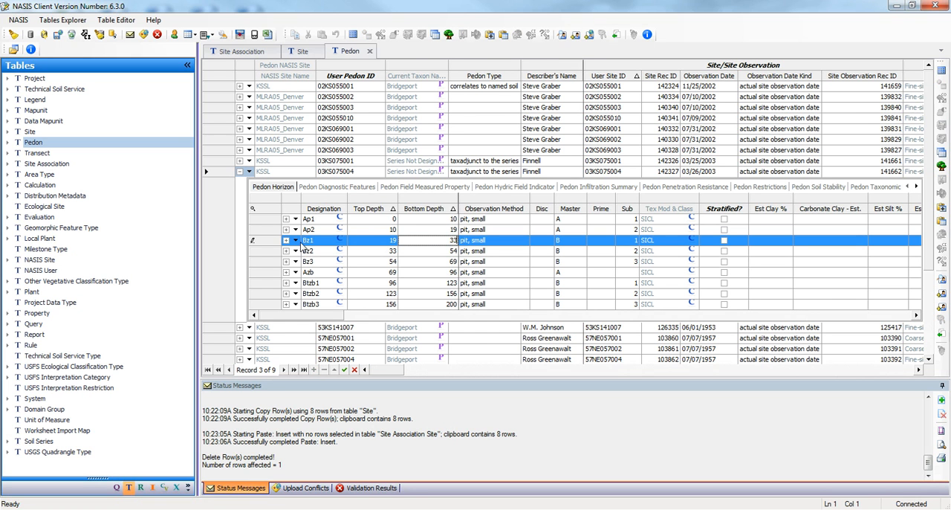
pyautogui.click(295, 241)
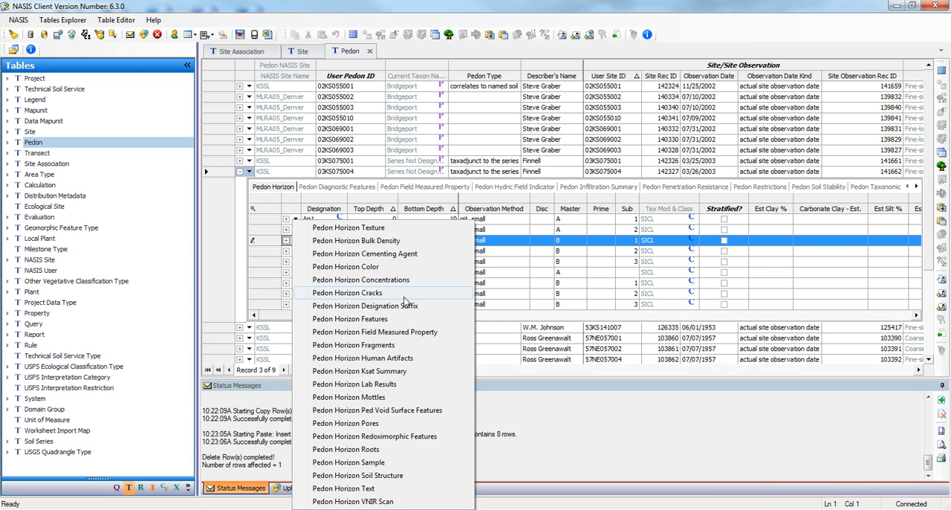
pyautogui.click(386, 384)
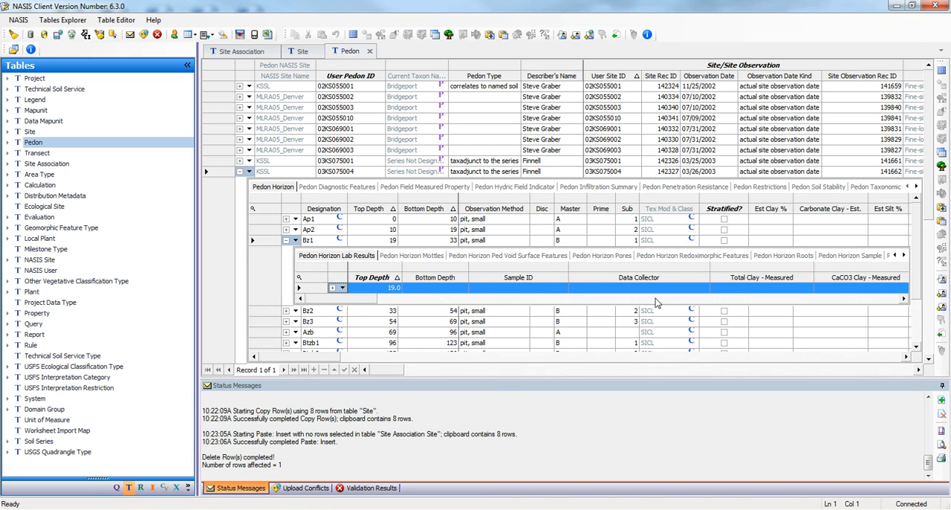
# Step: Examine the lab result columns of horizon Bz1, from the measured clay, silt and sand values through to the record ID
pyautogui.moveTo(361, 298); pyautogui.dragTo(405, 298)
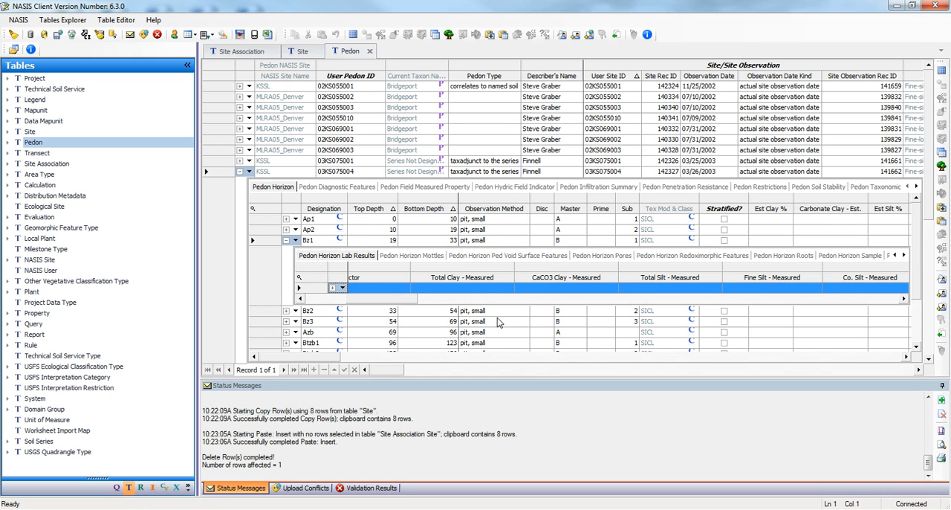
pyautogui.click(782, 299)
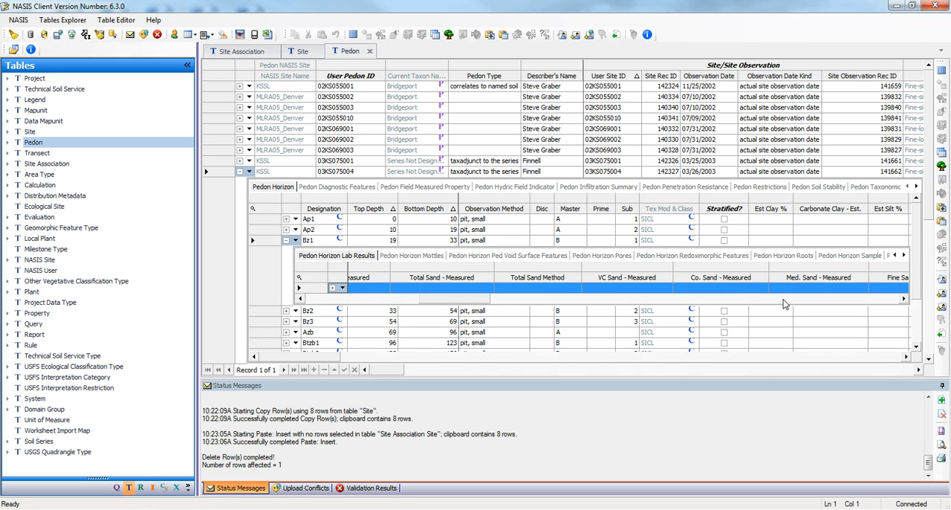
pyautogui.click(783, 299)
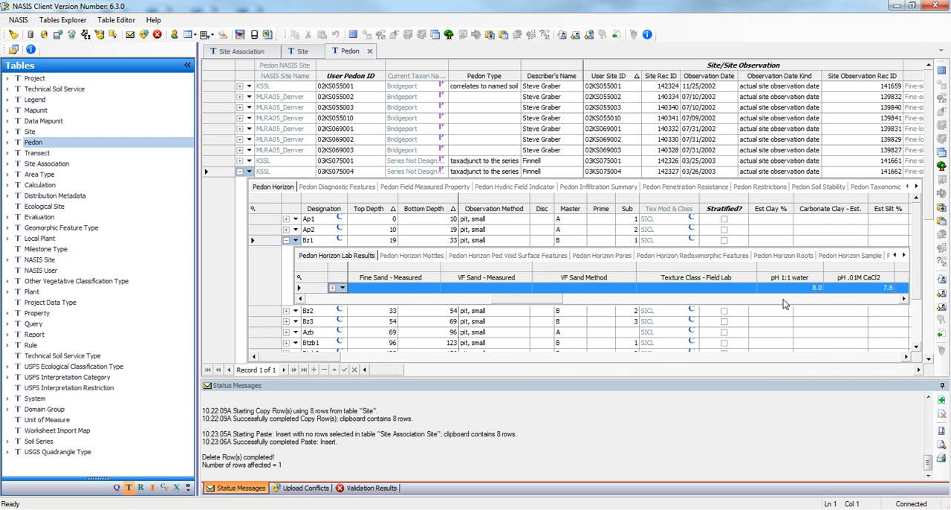
pyautogui.click(783, 299)
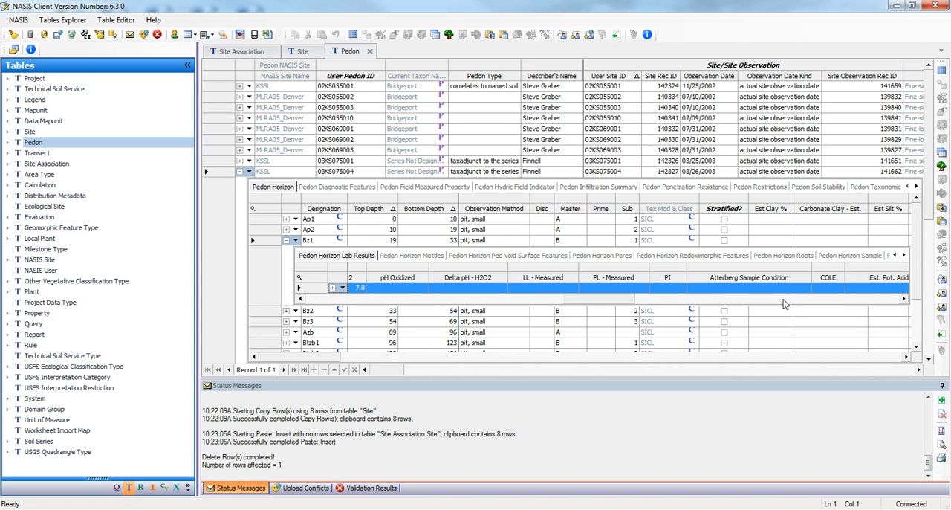
pyautogui.click(783, 299)
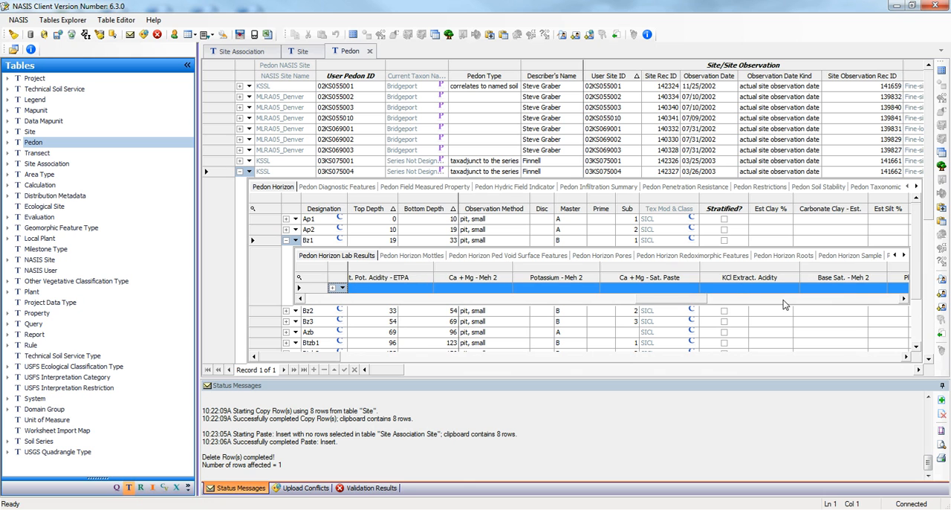
pyautogui.click(783, 299)
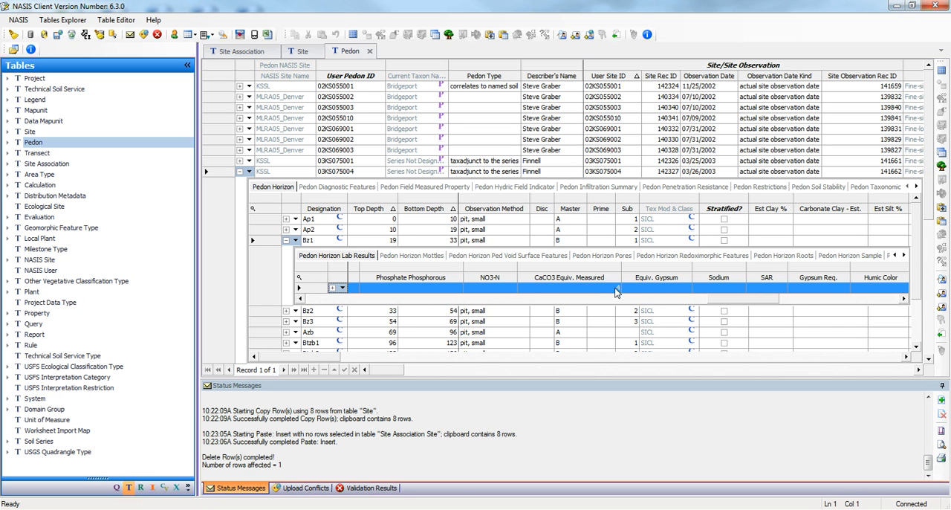
pyautogui.click(809, 299)
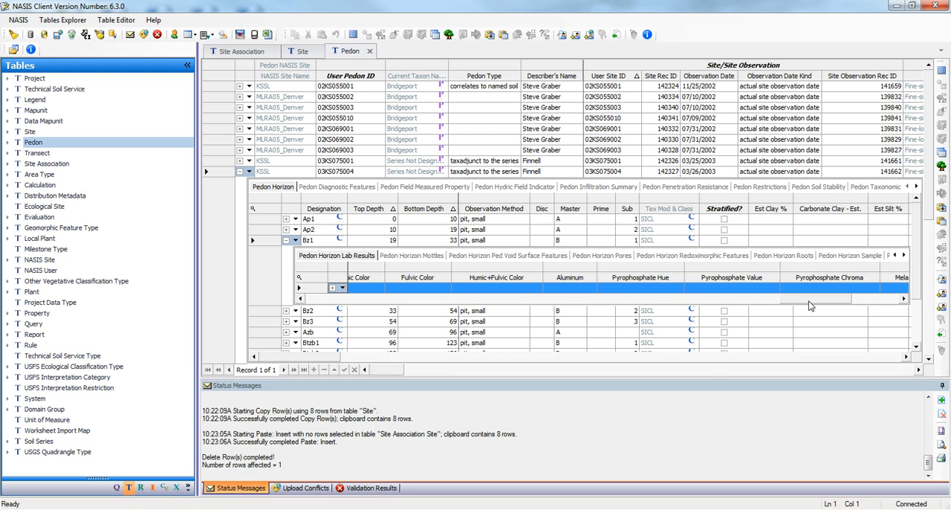
pyautogui.click(874, 300)
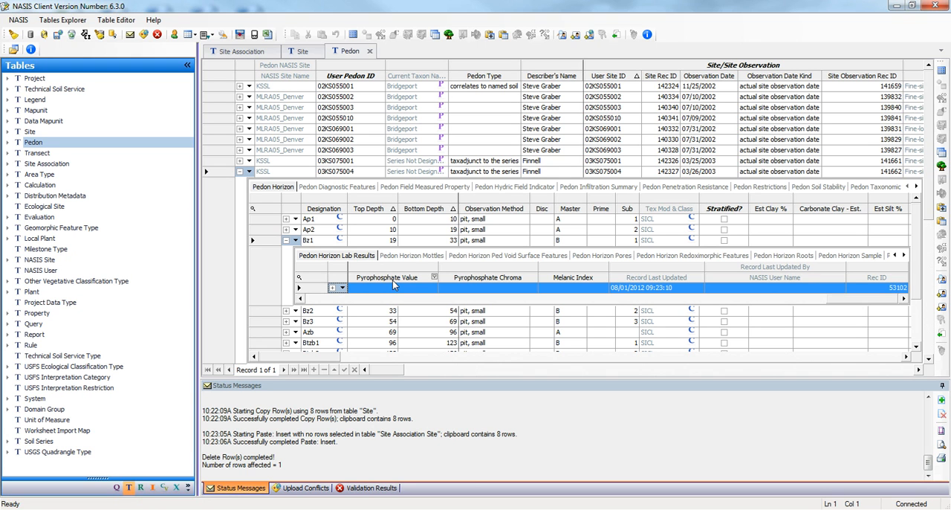
# Step: Show horizon Bz1's Pedon Horizon Field Measured Property table and check out the whole pedon 03KS075004 tree
pyautogui.click(295, 240)
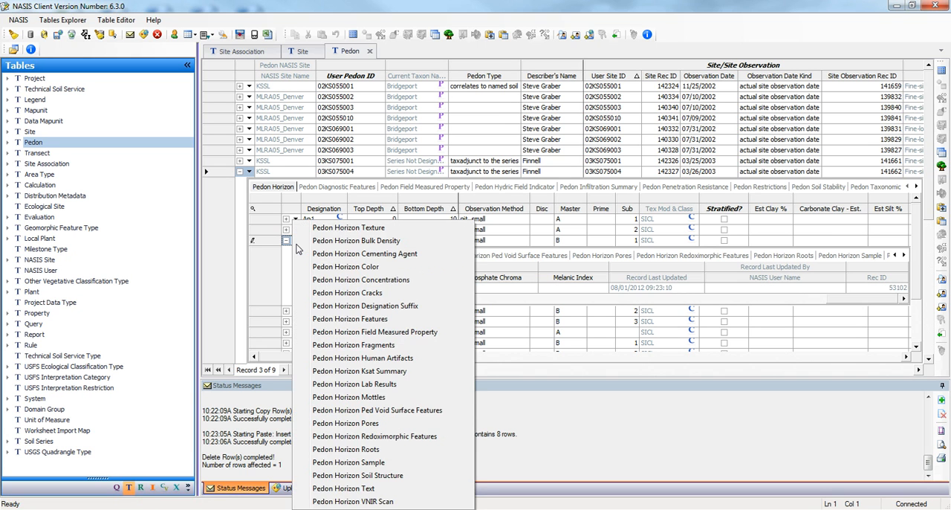
pyautogui.click(386, 332)
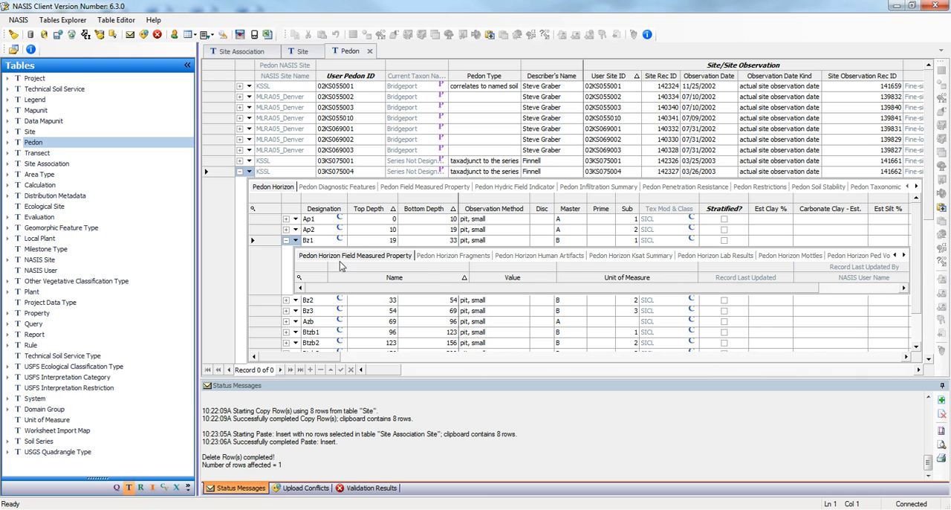
pyautogui.click(216, 175)
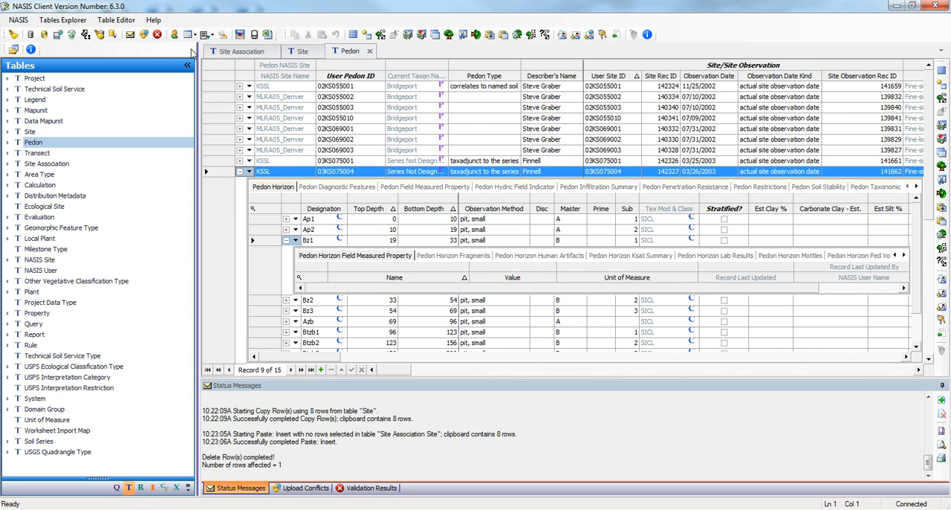
pyautogui.click(380, 35)
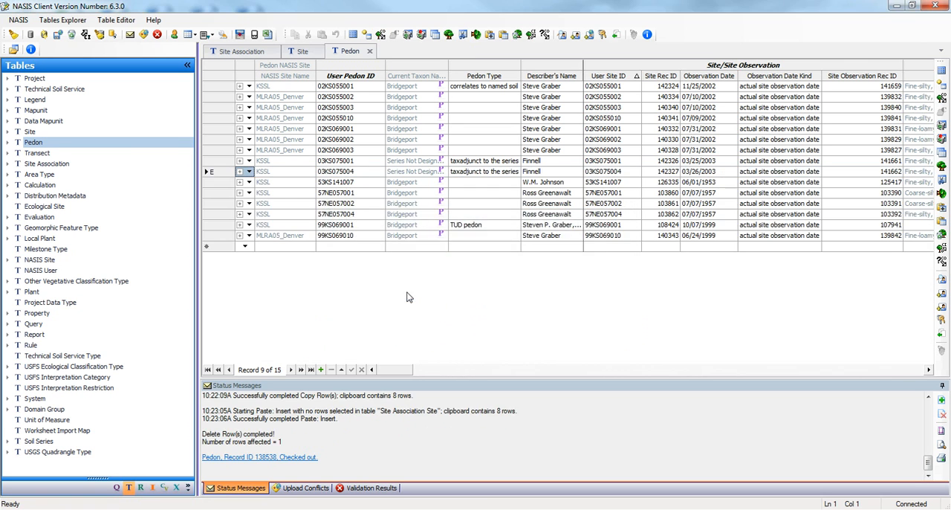
# Step: Add a field measured property to horizon Bz1 of pedon 03KS075004: Organic Matter Content with value 3 and unit percent
pyautogui.click(239, 172)
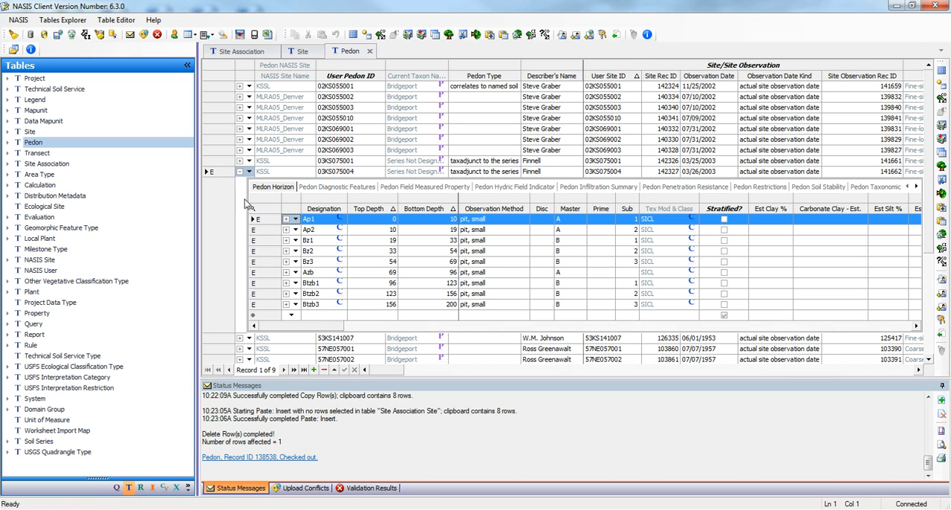
pyautogui.click(287, 241)
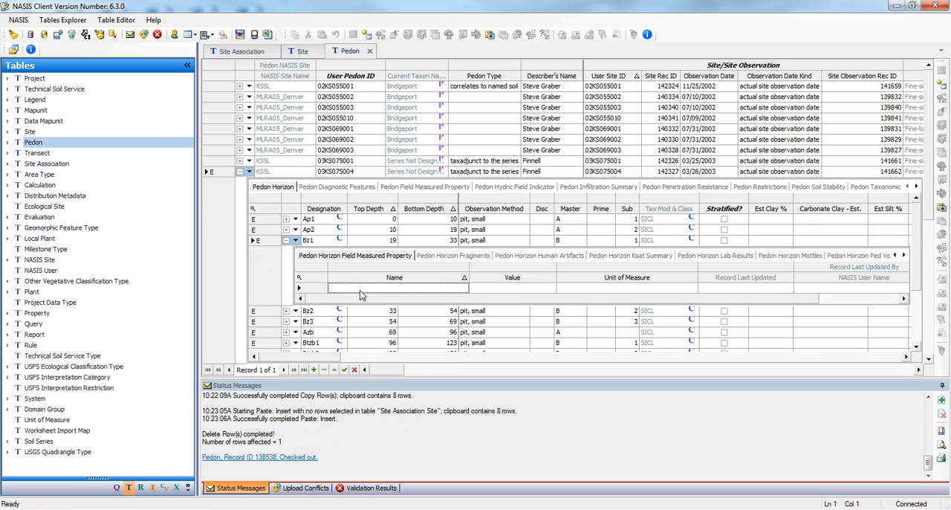
pyautogui.click(415, 289)
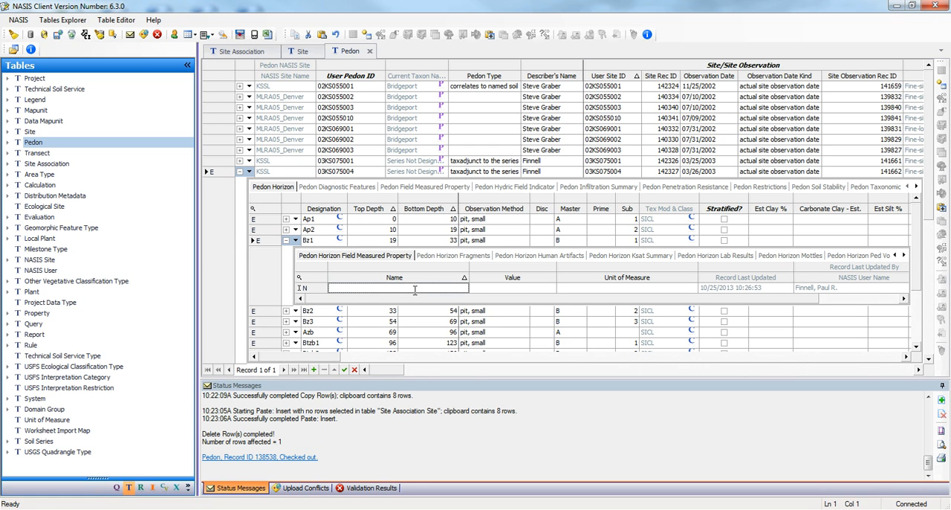
pyautogui.write('Organic Matter Content')
pyautogui.click(512, 290)
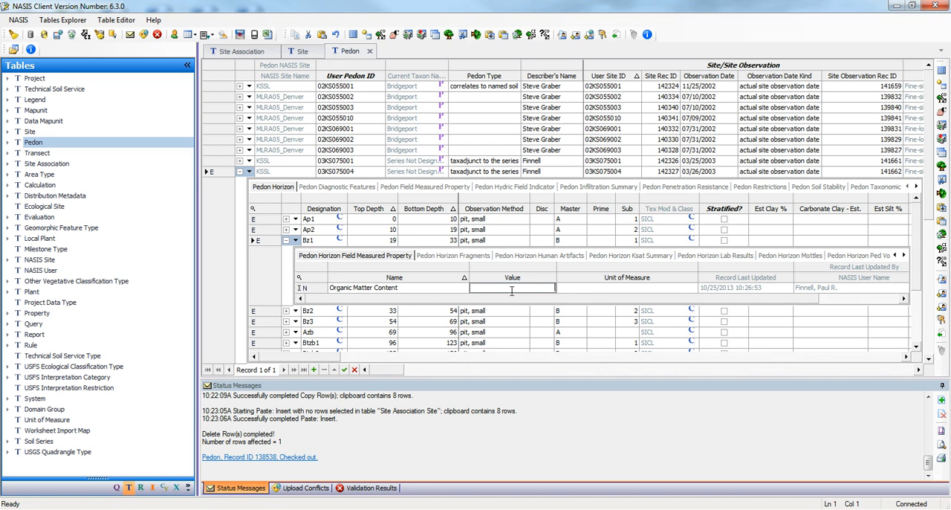
pyautogui.write('3')
pyautogui.click(621, 288)
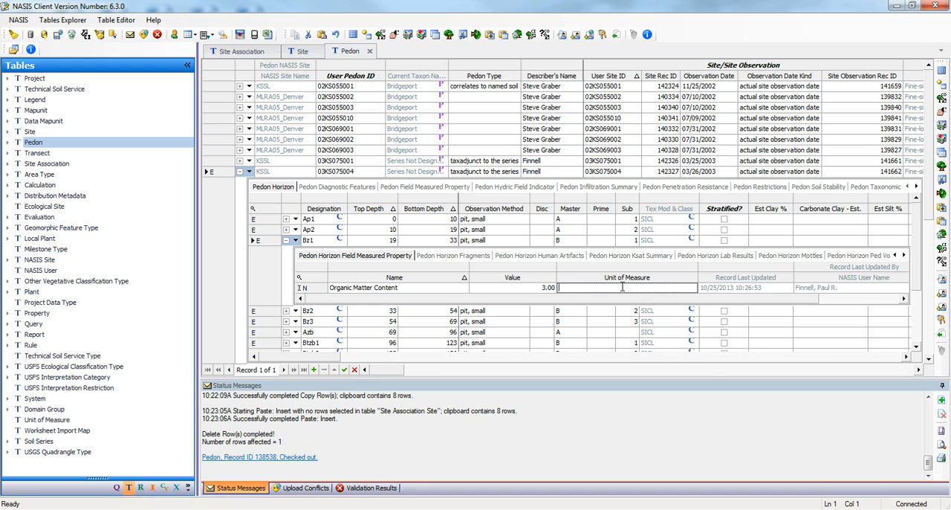
pyautogui.write('percent')
pyautogui.click(422, 289)
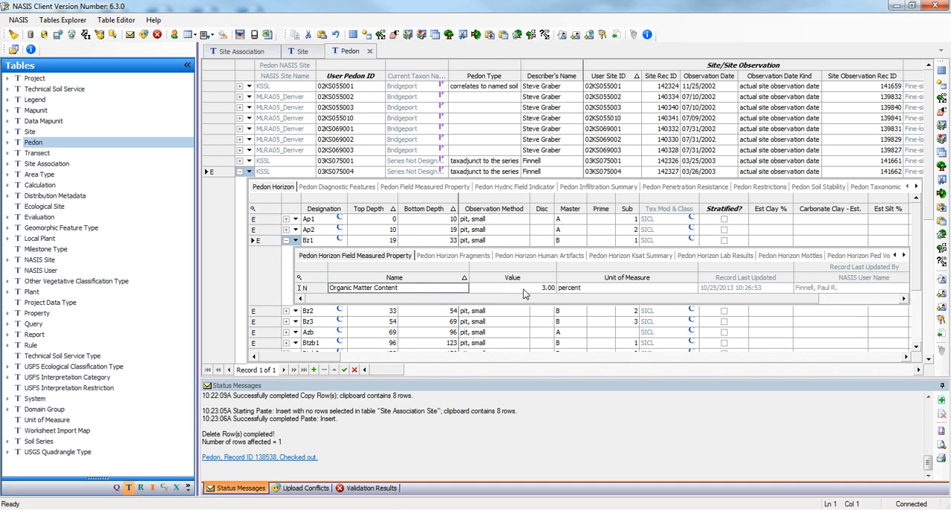
# Step: Check the observation date choices for pedon 03KS075004 and find its related record in the Site Observation table
pyautogui.click(212, 172)
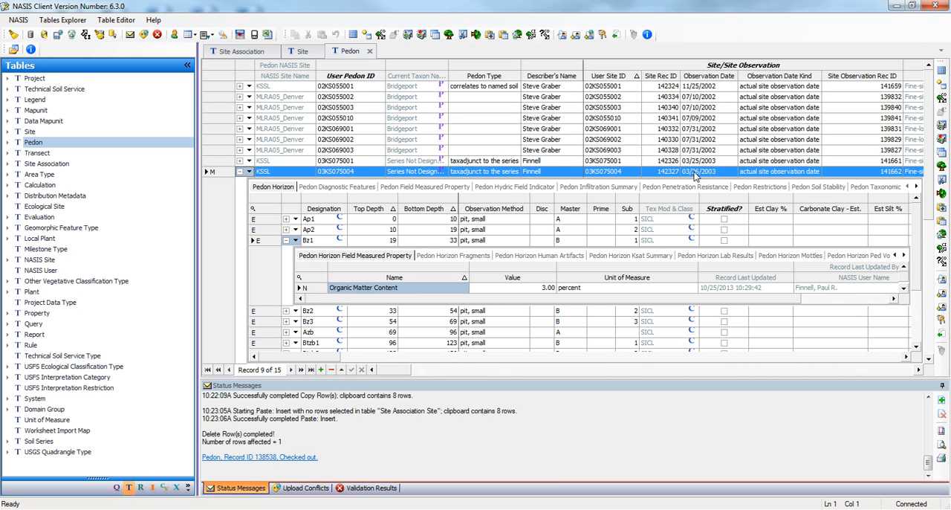
pyautogui.click(695, 174)
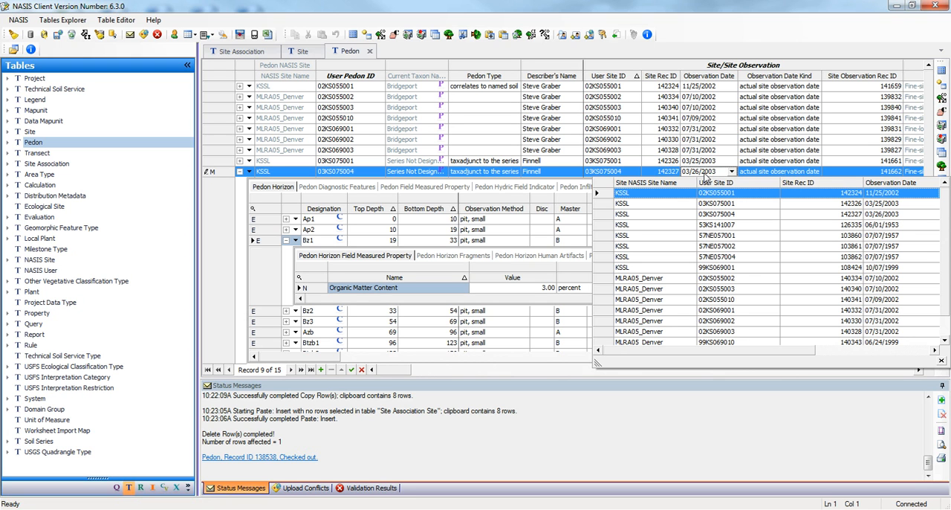
pyautogui.click(221, 177)
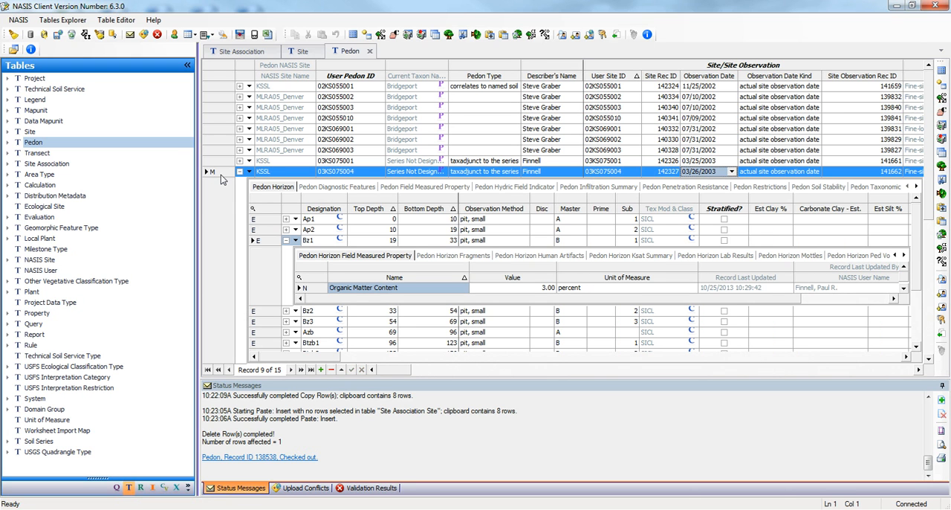
pyautogui.click(563, 35)
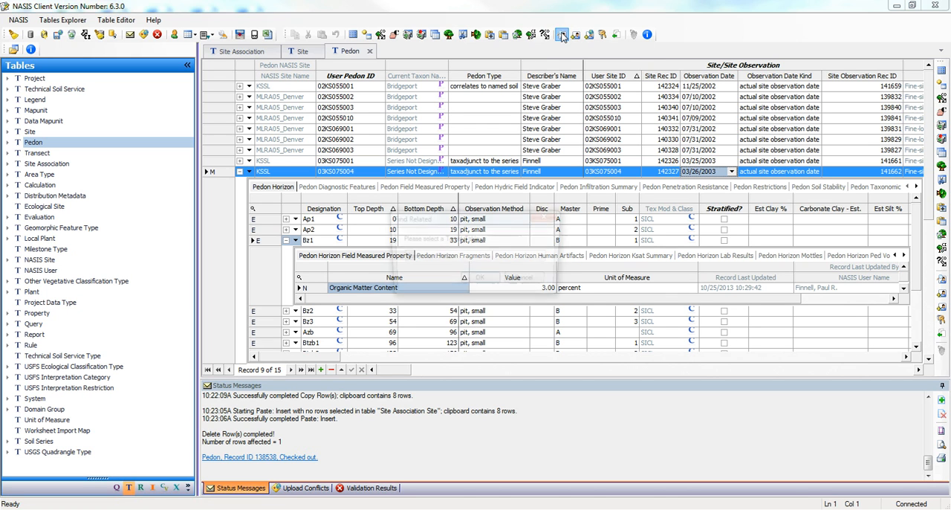
pyautogui.click(461, 259)
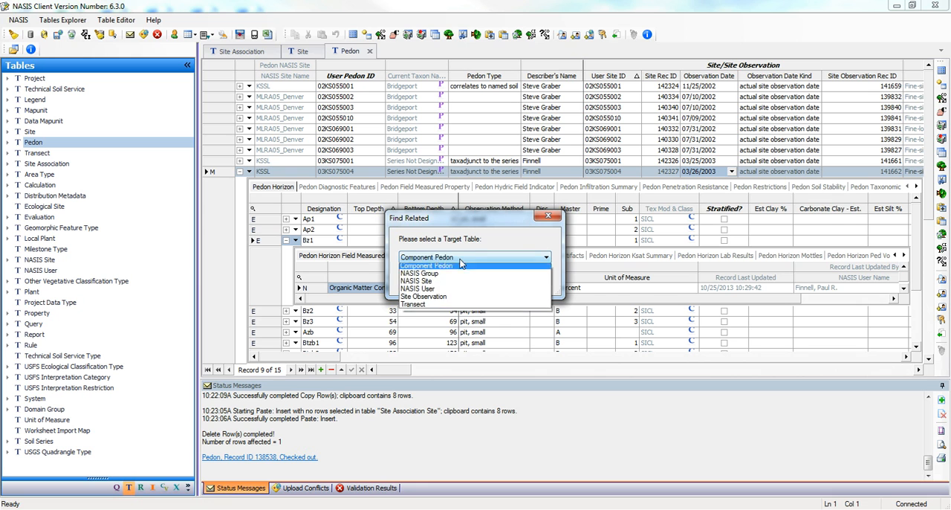
pyautogui.click(447, 298)
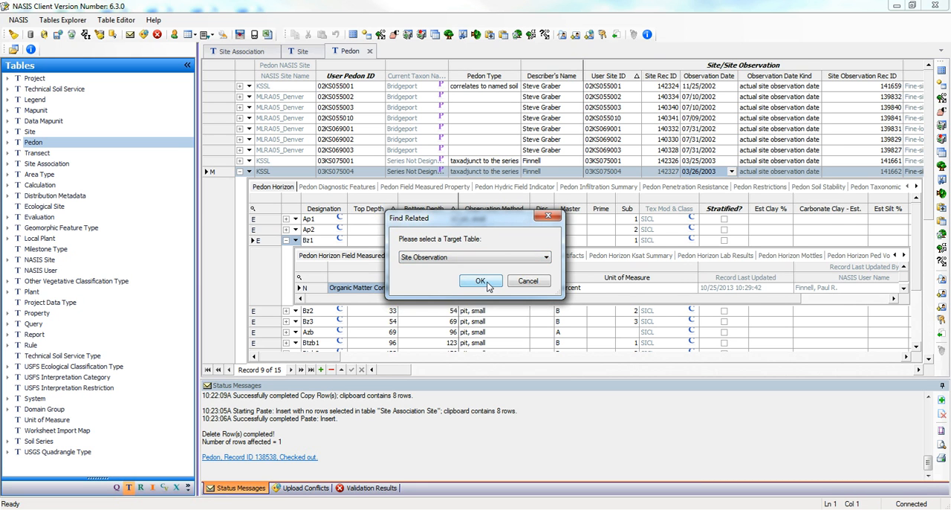
pyautogui.click(481, 282)
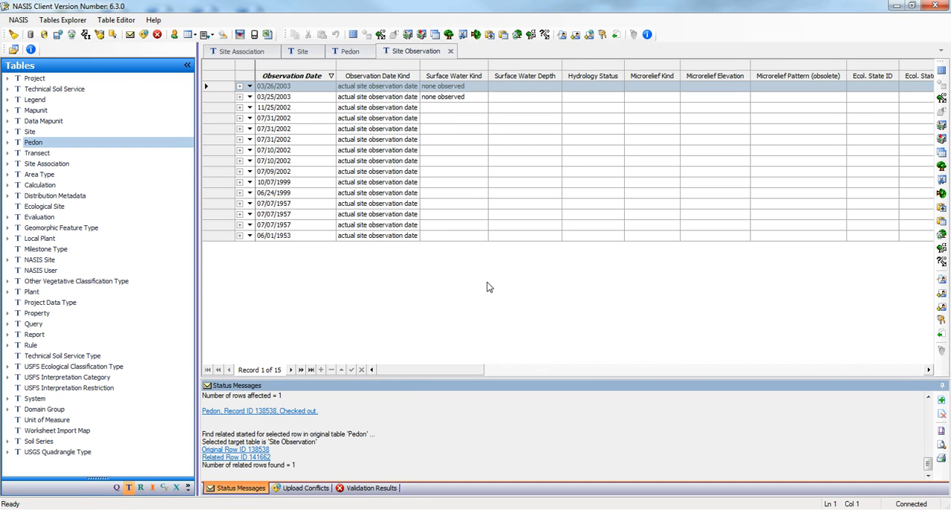
# Step: Find the record in the Site table related to the 03/26/2003 site observation
pyautogui.click(228, 88)
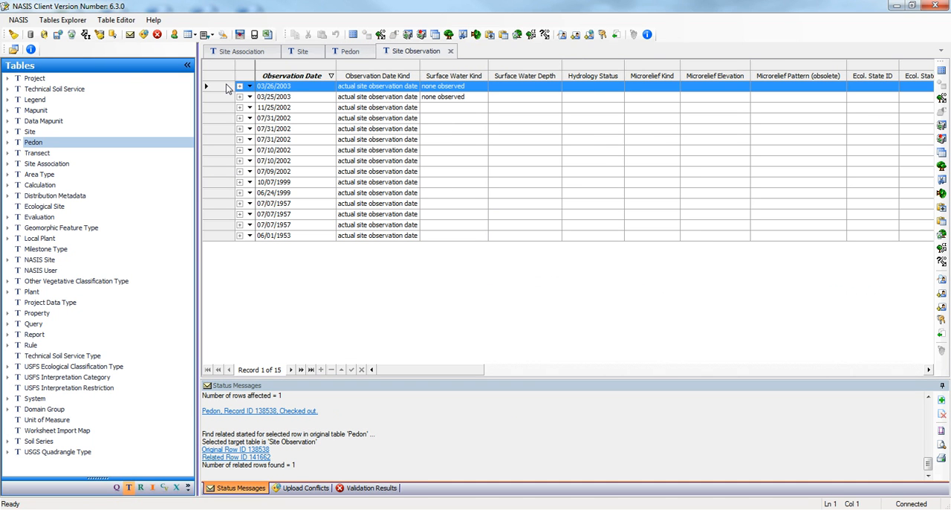
pyautogui.click(564, 36)
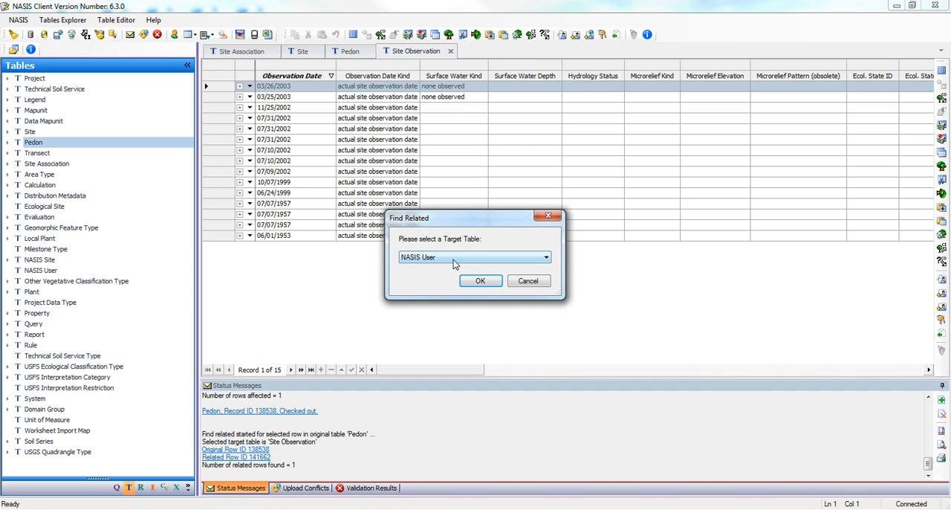
pyautogui.click(455, 256)
pyautogui.click(446, 283)
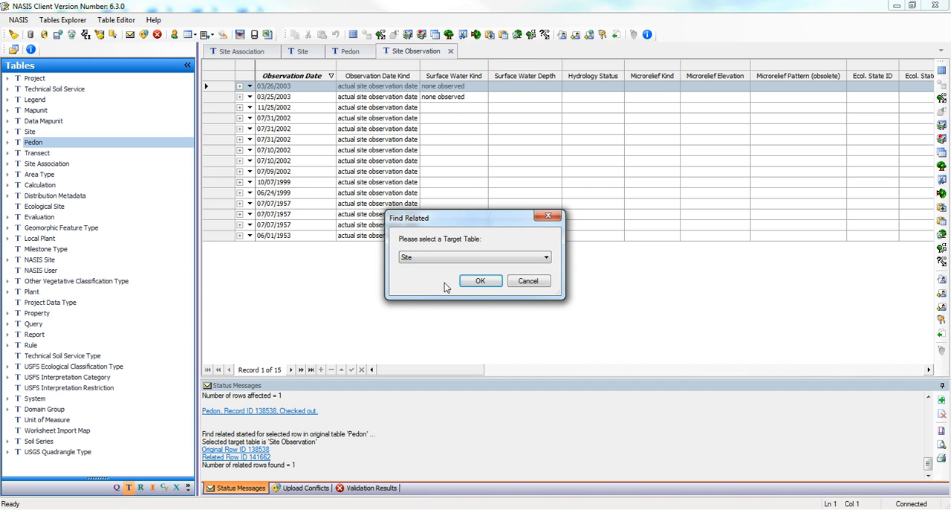
pyautogui.click(480, 282)
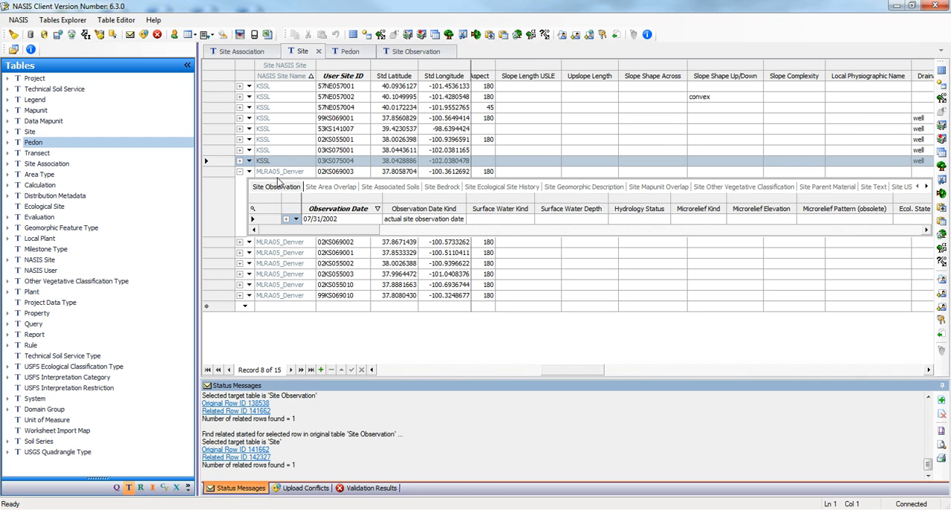
# Step: View the observations of site 03KS075004 and check out the whole site tree
pyautogui.click(240, 162)
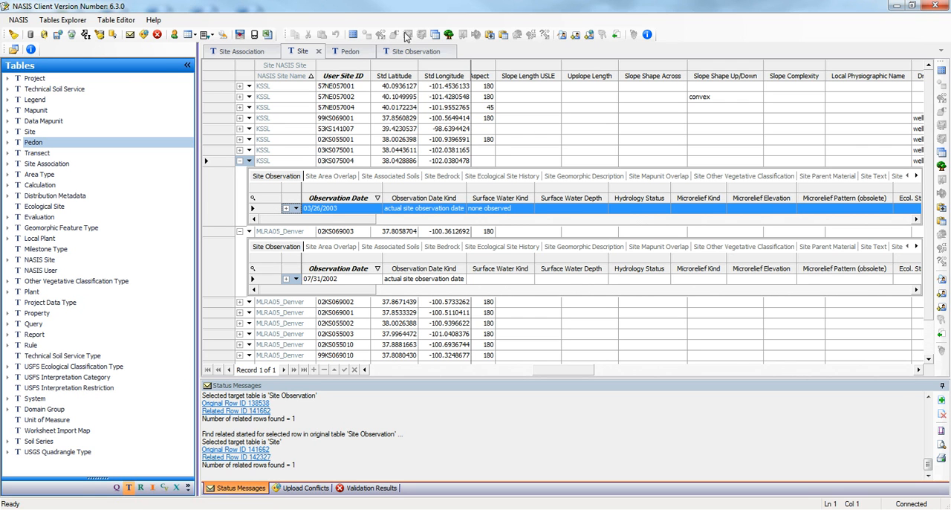
pyautogui.click(224, 162)
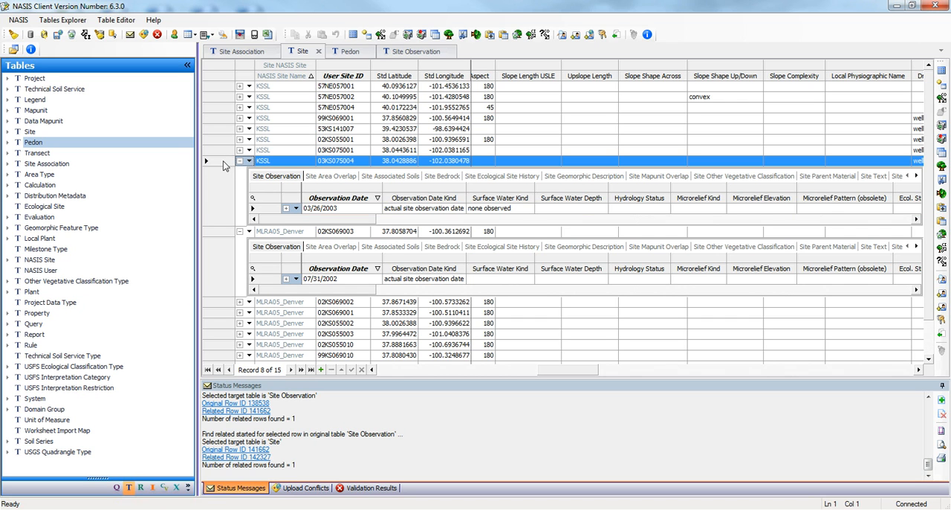
pyautogui.click(382, 37)
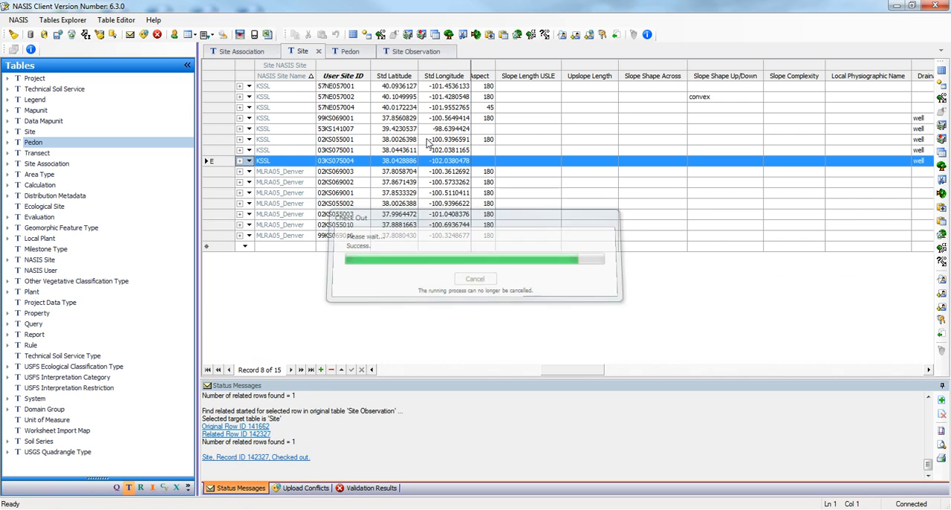
# Step: Add a site observation dated 03/25/2013 to site 03KS075004 with the date kind actual site observation date
pyautogui.click(239, 160)
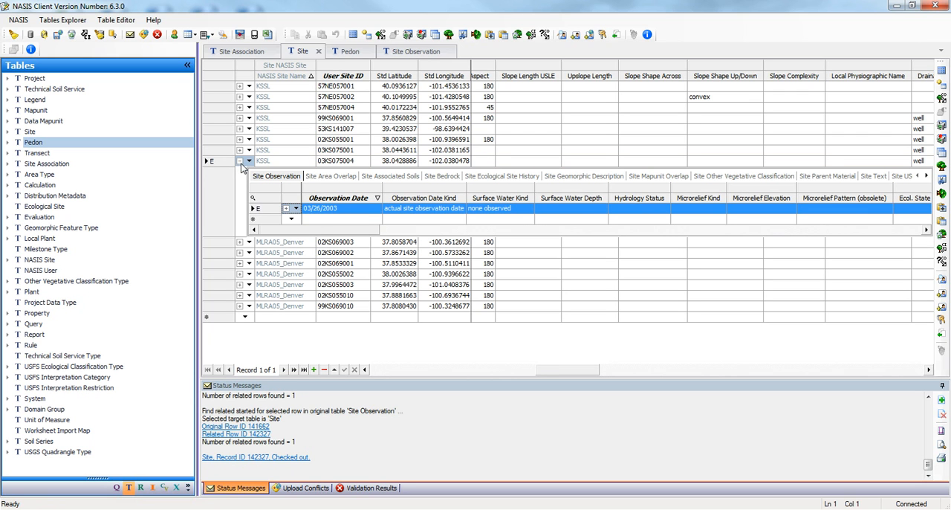
pyautogui.click(311, 218)
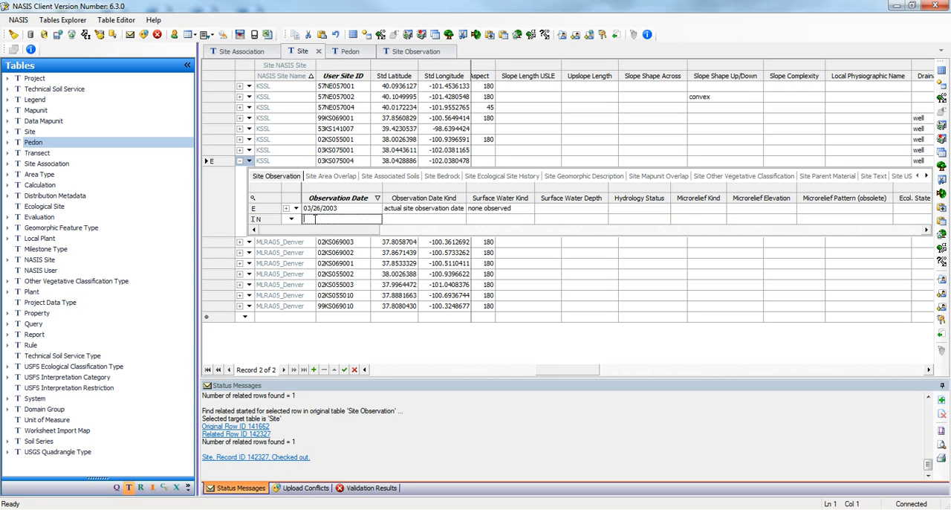
pyautogui.click(315, 219)
pyautogui.click(404, 220)
pyautogui.click(461, 221)
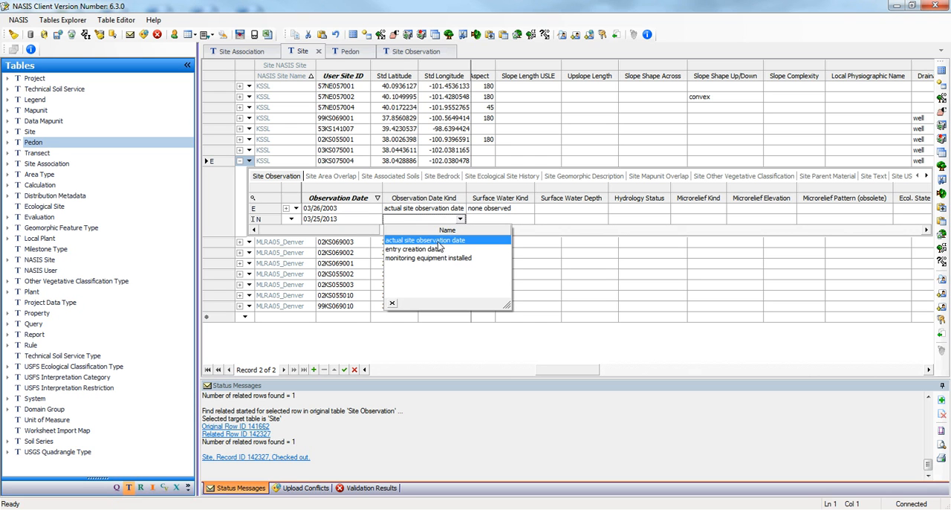
pyautogui.click(434, 240)
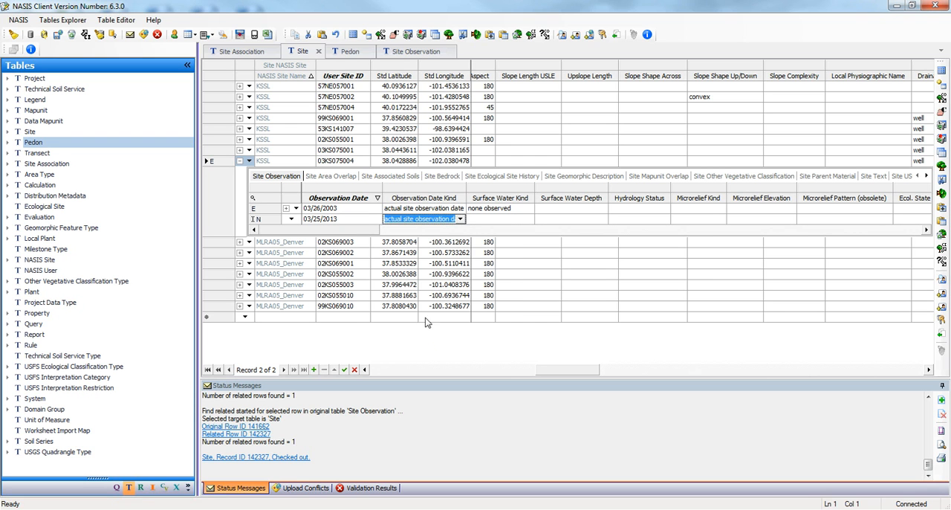
pyautogui.click(493, 221)
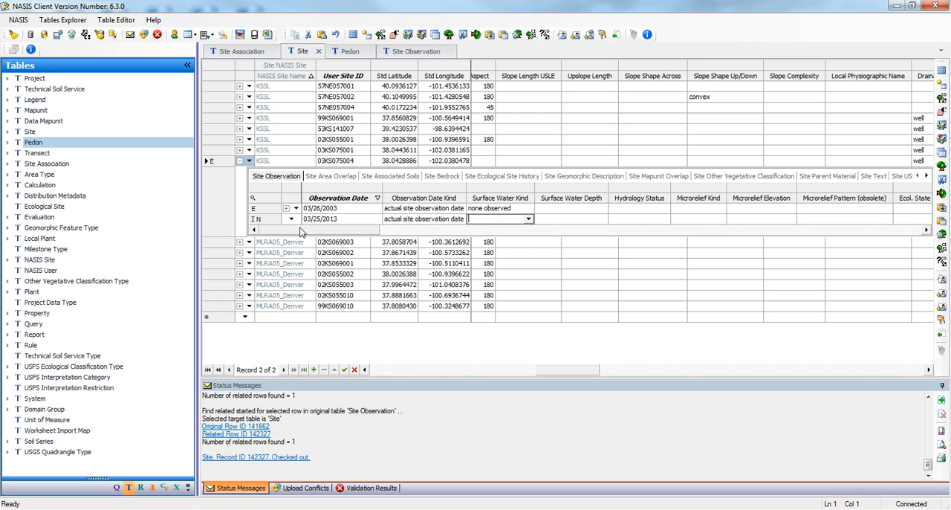
pyautogui.click(260, 213)
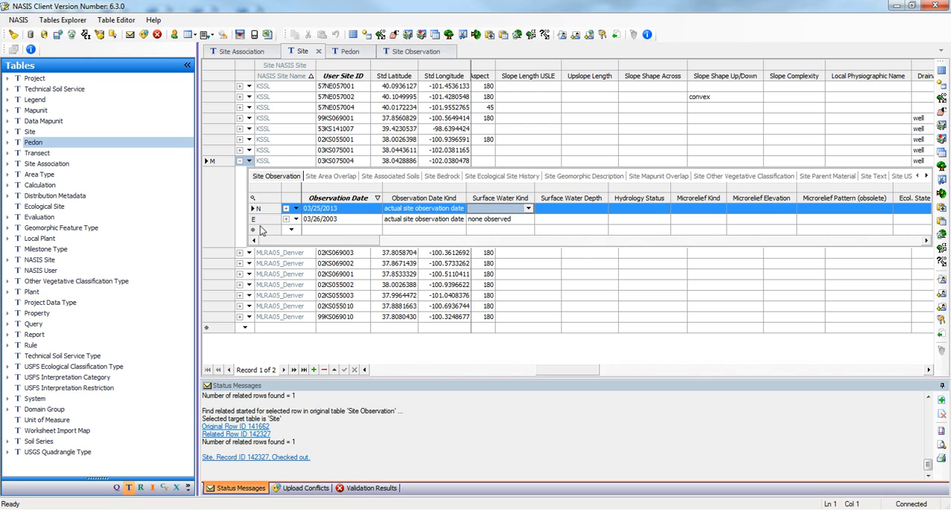
# Step: Review the child tables available under the 03/25/2013 site observation, including Site Soil Moisture, and collapse them again
pyautogui.click(296, 209)
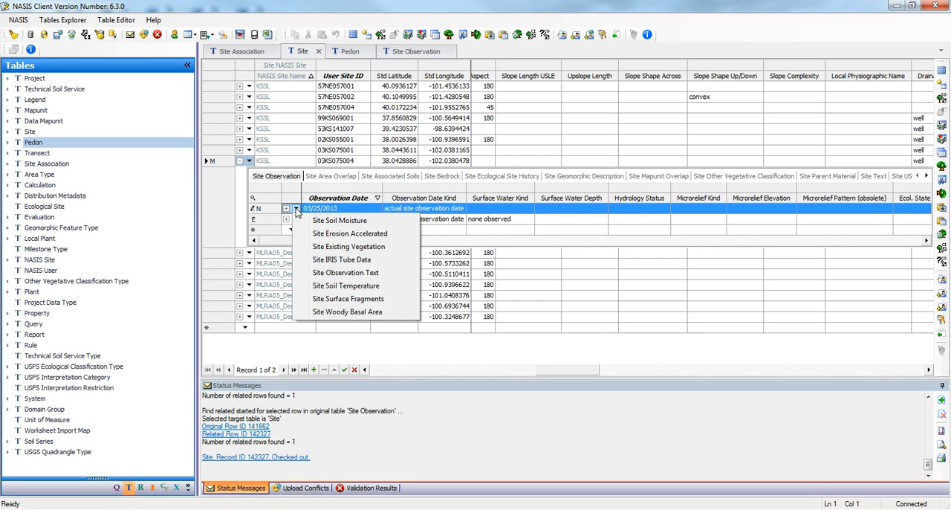
pyautogui.click(285, 211)
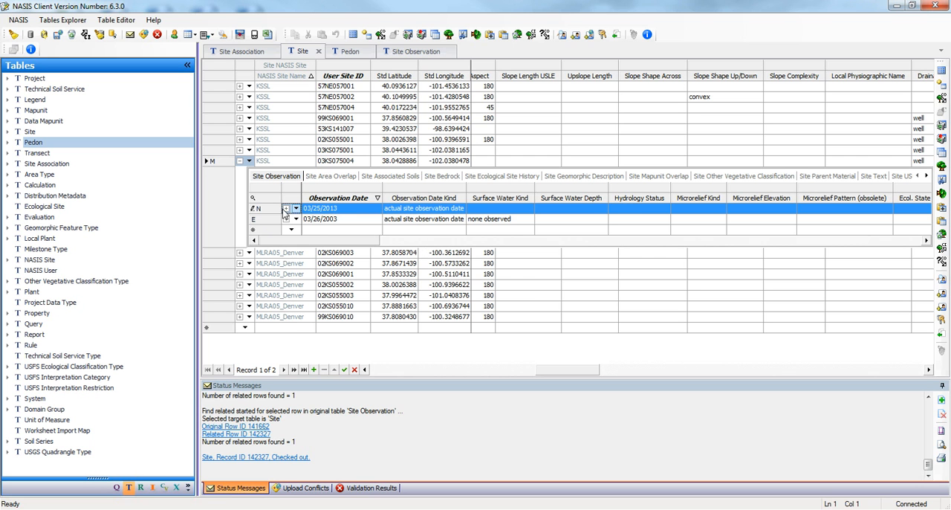
pyautogui.click(286, 209)
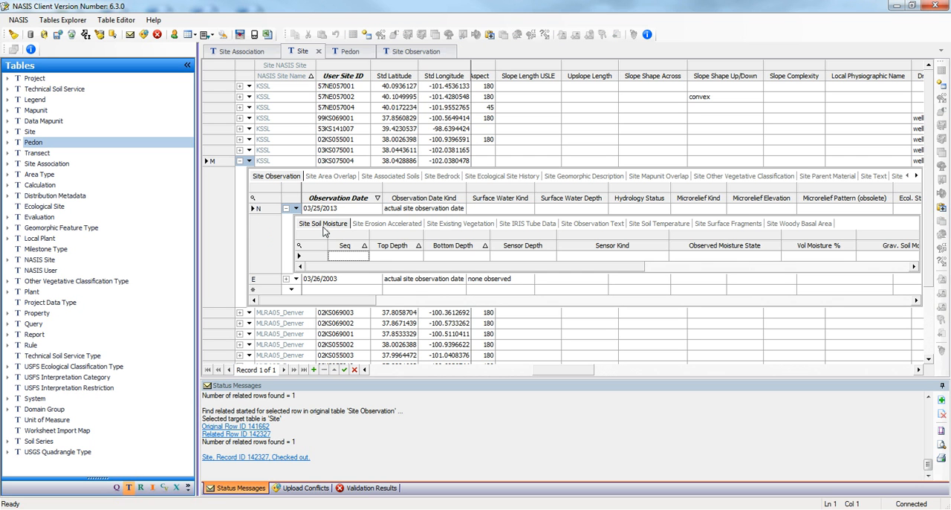
pyautogui.click(296, 208)
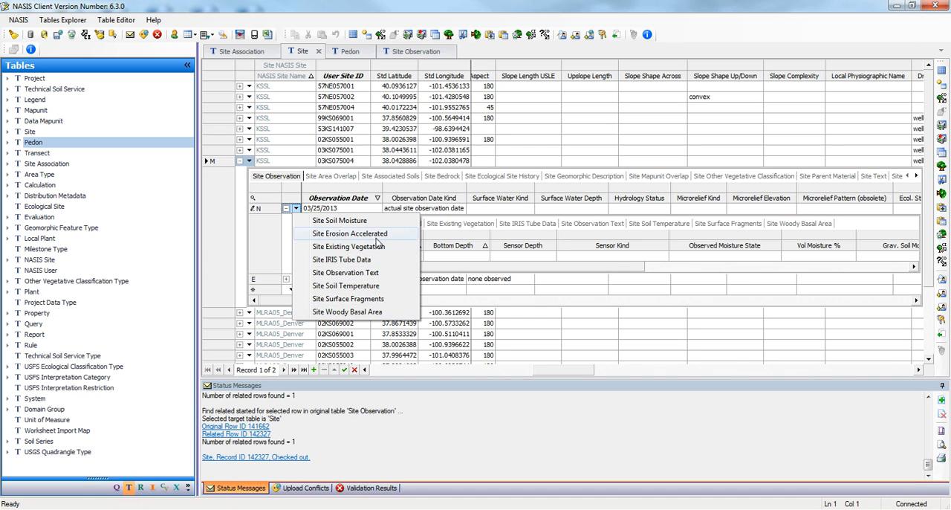
pyautogui.click(267, 210)
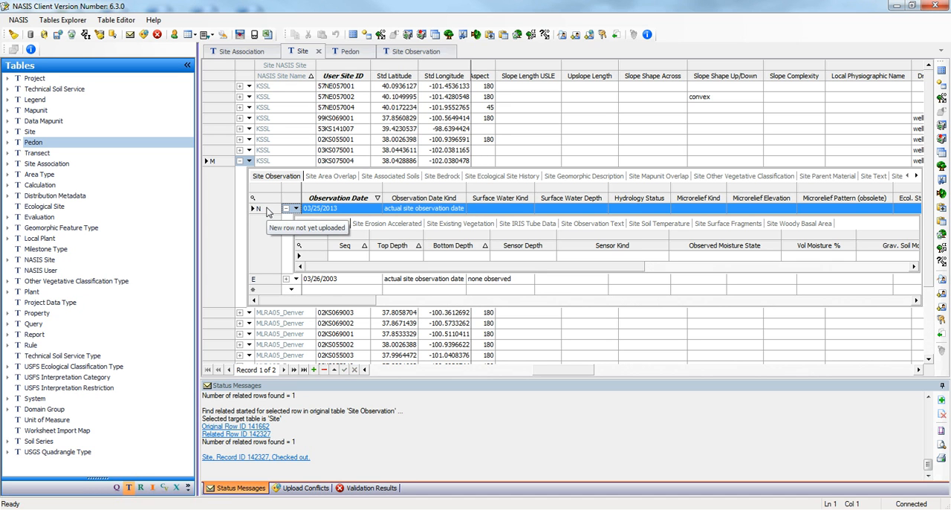
pyautogui.click(286, 209)
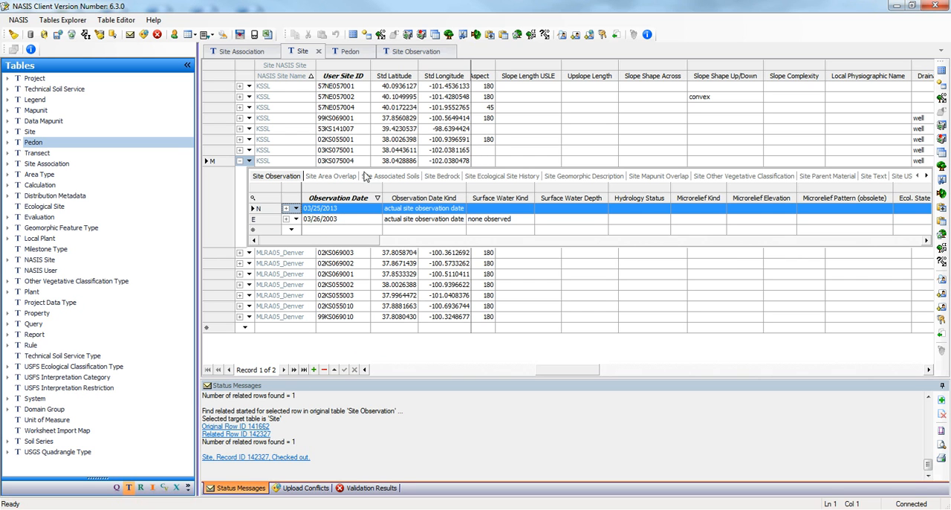
# Step: Copy the tree of pedon 03KS075004, paste it as a new pedon, and select the pasted row
pyautogui.click(350, 53)
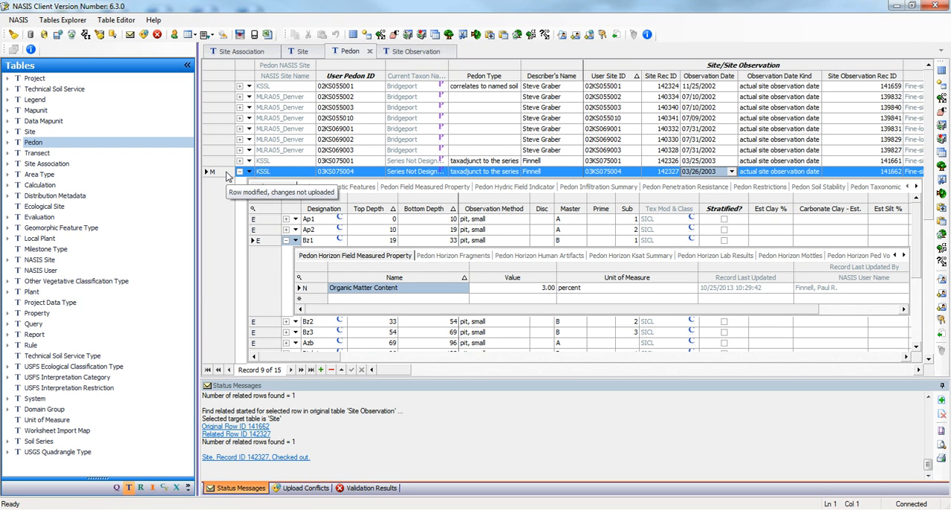
pyautogui.click(448, 41)
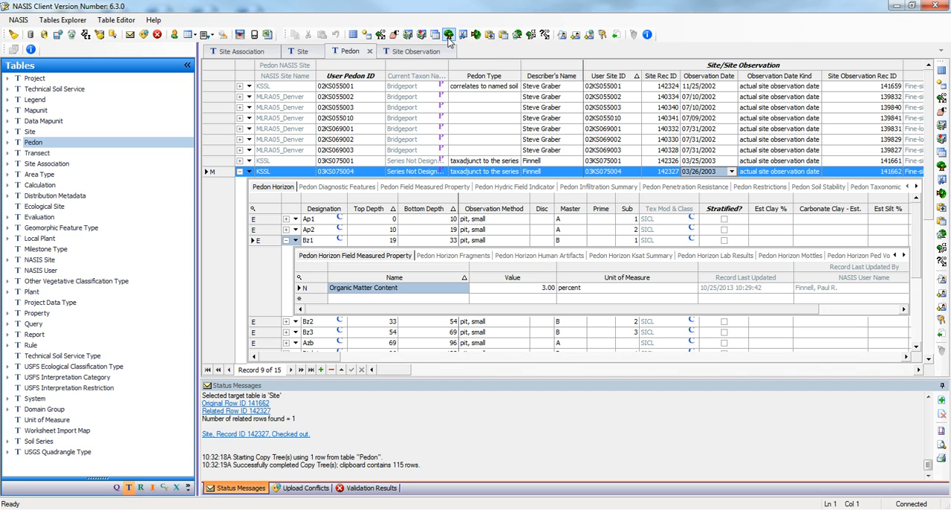
pyautogui.click(490, 35)
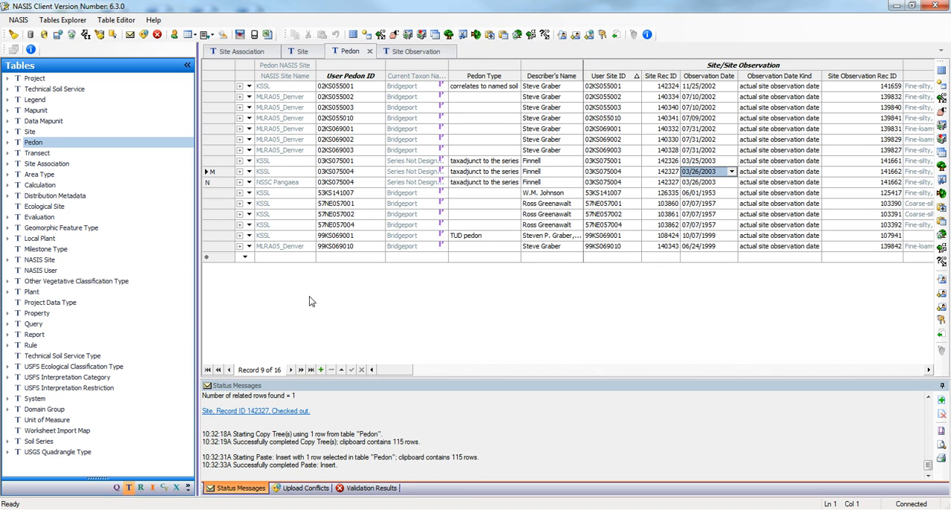
pyautogui.click(212, 182)
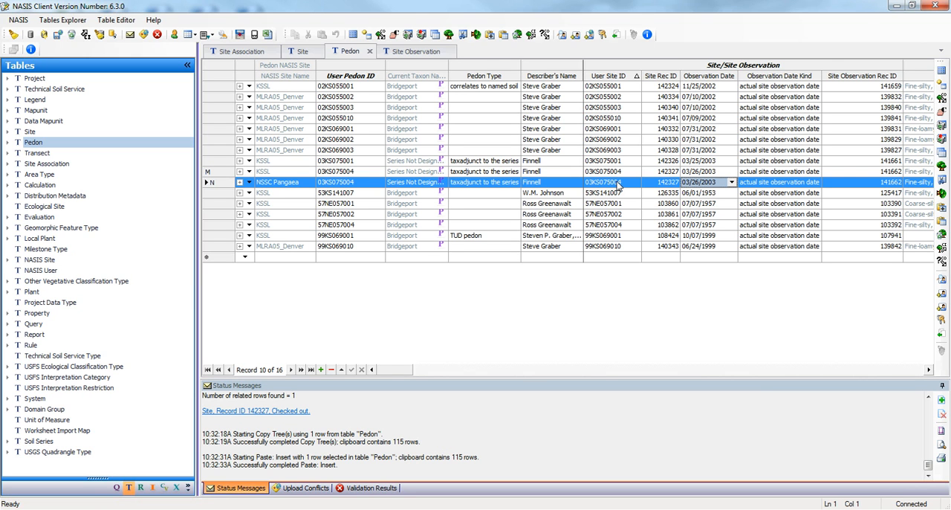
# Step: Link the pasted 03KS075004 pedon to that site's 03/25/2013 site observation
pyautogui.click(733, 182)
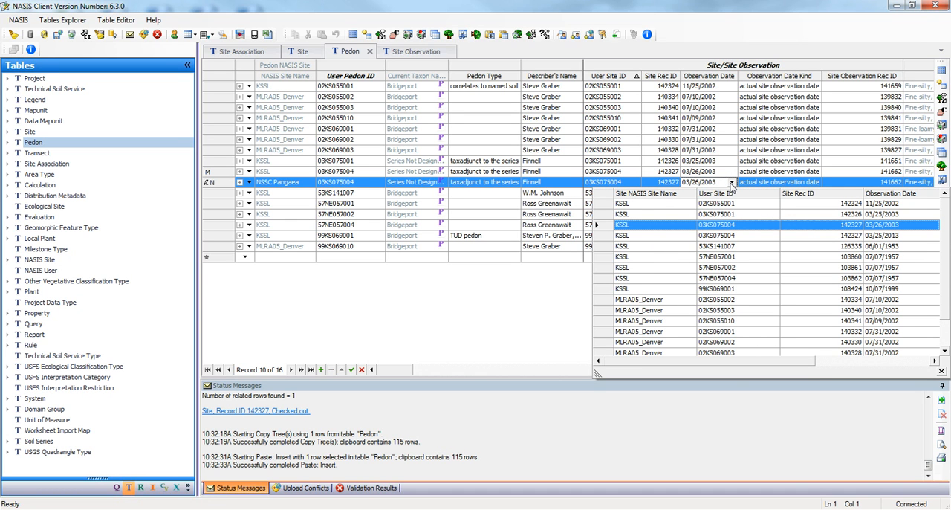
pyautogui.click(636, 183)
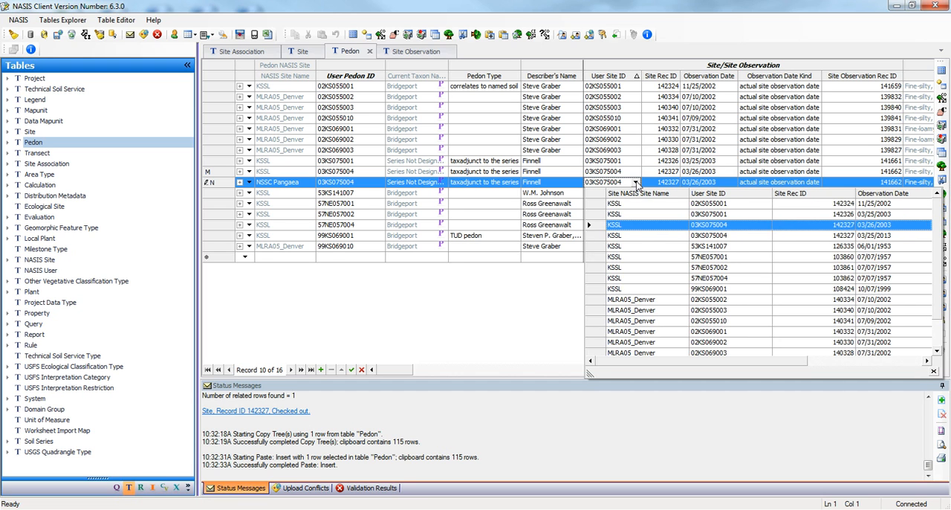
pyautogui.click(635, 183)
pyautogui.click(636, 183)
pyautogui.click(721, 235)
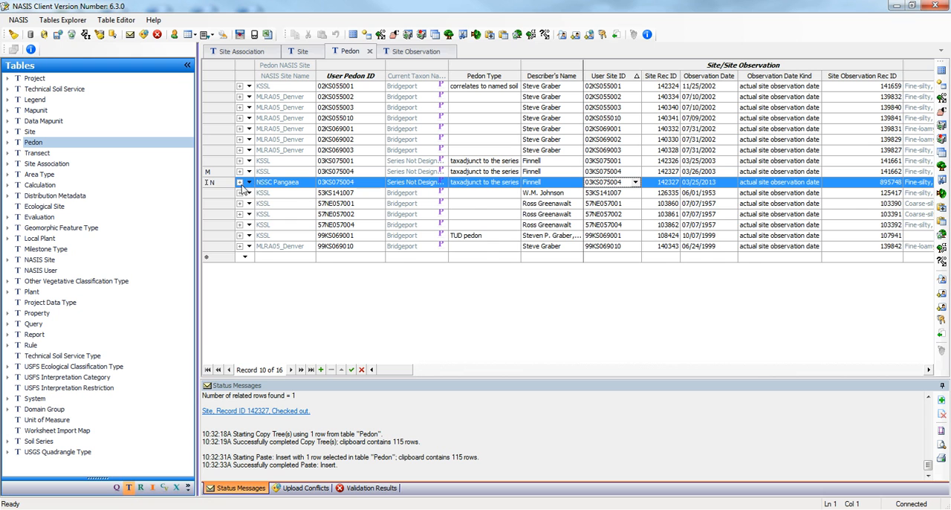
# Step: Set the Organic Matter Content field measured property of the pasted pedon's Bz1 horizon to 5 percent
pyautogui.click(239, 183)
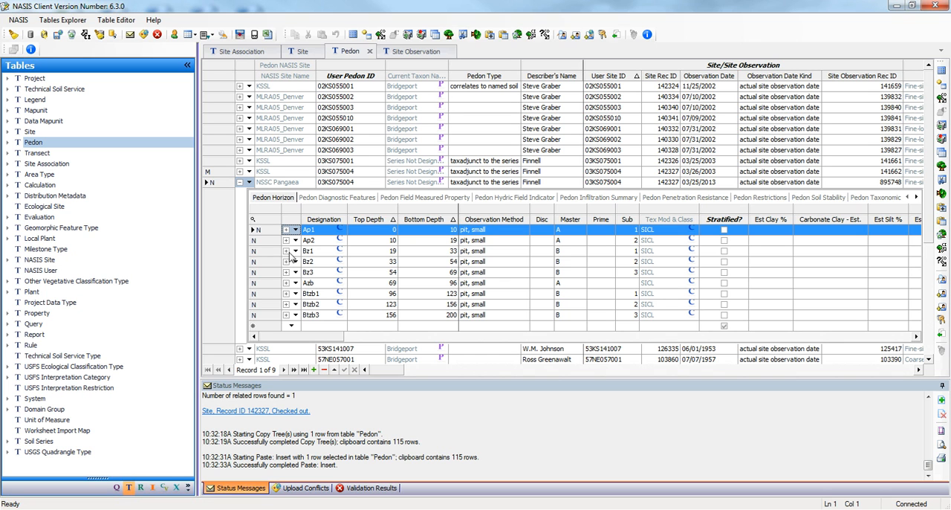
pyautogui.click(285, 250)
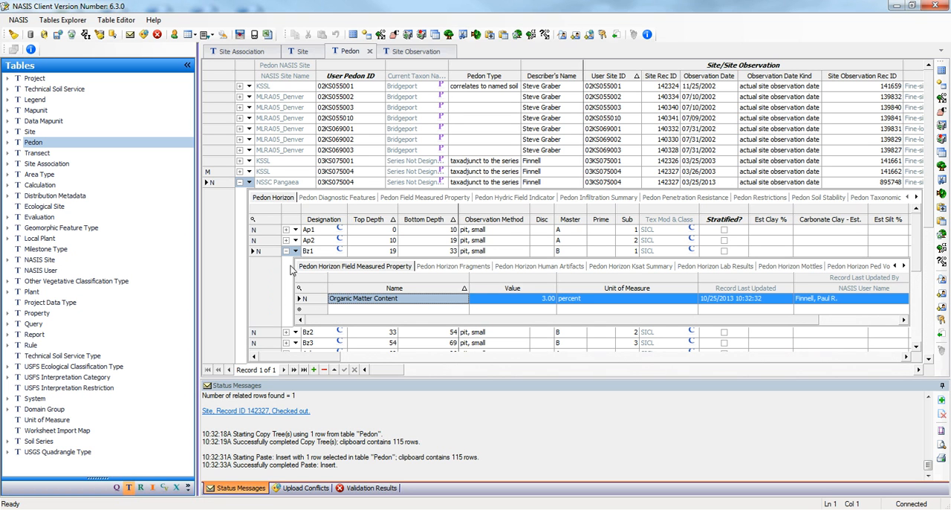
pyautogui.click(541, 298)
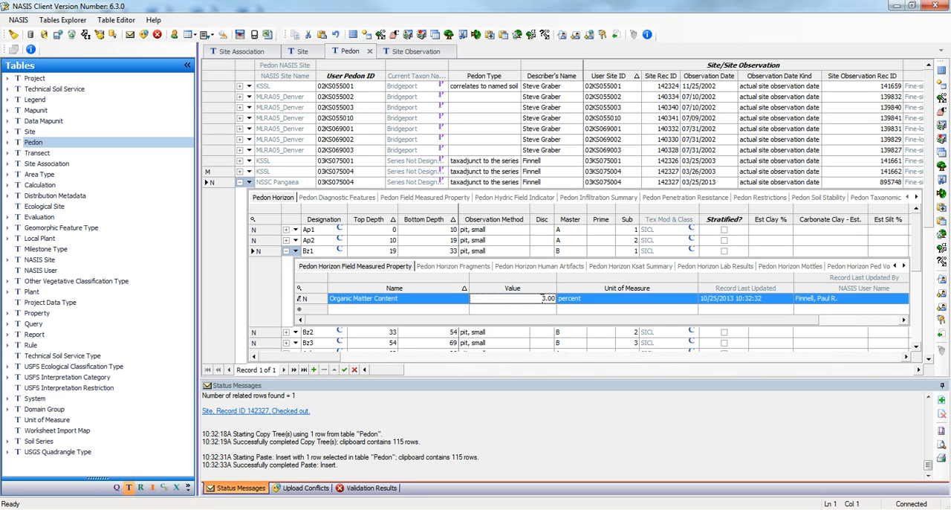
pyautogui.moveTo(543, 299); pyautogui.dragTo(548, 299)
pyautogui.write('5')
pyautogui.click(306, 301)
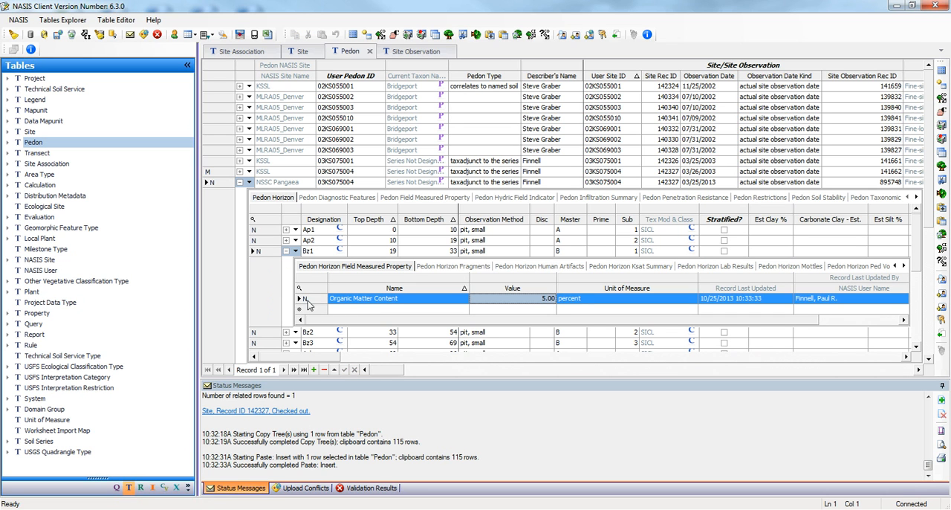
# Step: Compare the Bz1 horizon's organic matter content in the original and pasted 03KS075004 pedons, collapsing the status messages for more room
pyautogui.click(240, 171)
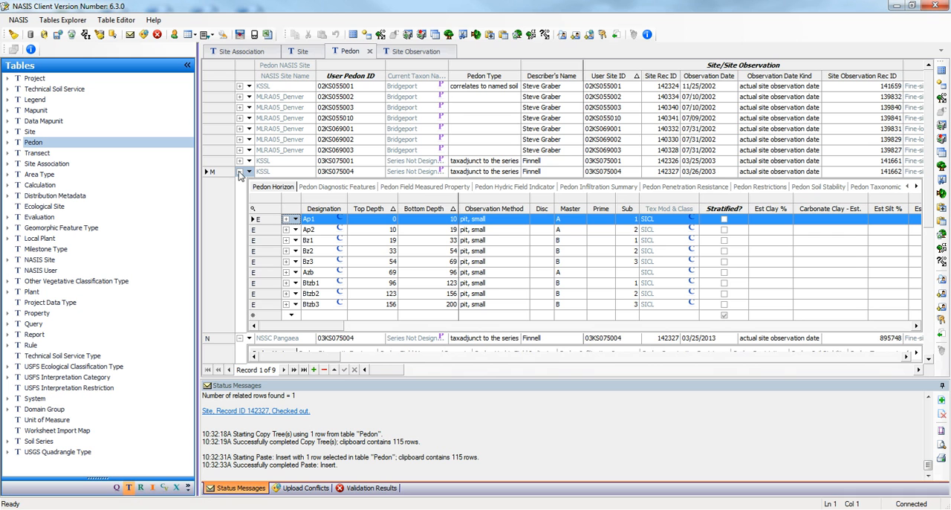
pyautogui.click(286, 240)
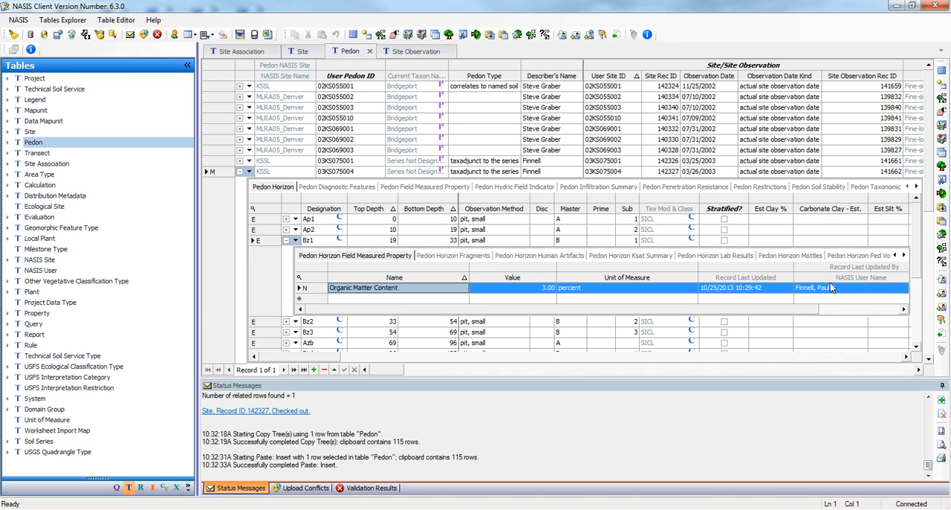
pyautogui.scroll(-5, 922, 223)
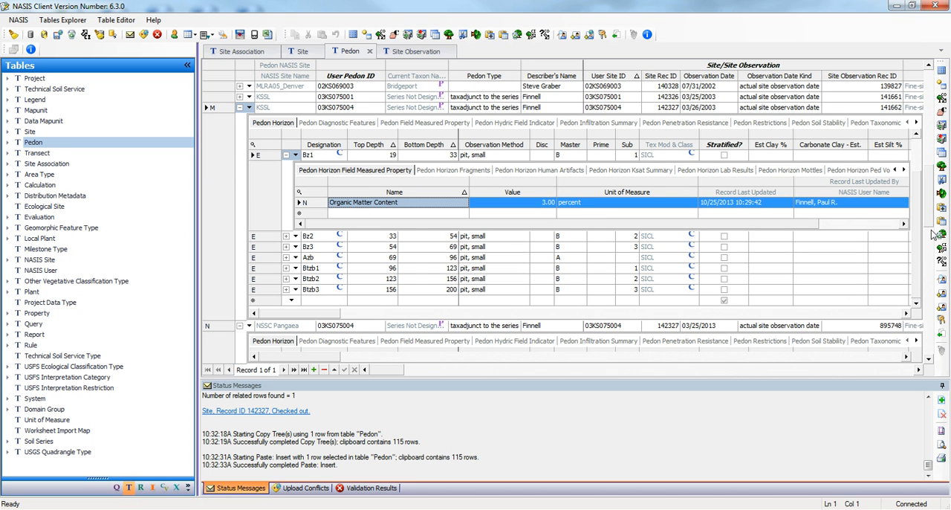
pyautogui.moveTo(931, 217)
pyautogui.mouseDown()
pyautogui.moveTo(929, 281)
pyautogui.moveTo(935, 225)
pyautogui.mouseUp()
pyautogui.click(929, 359)
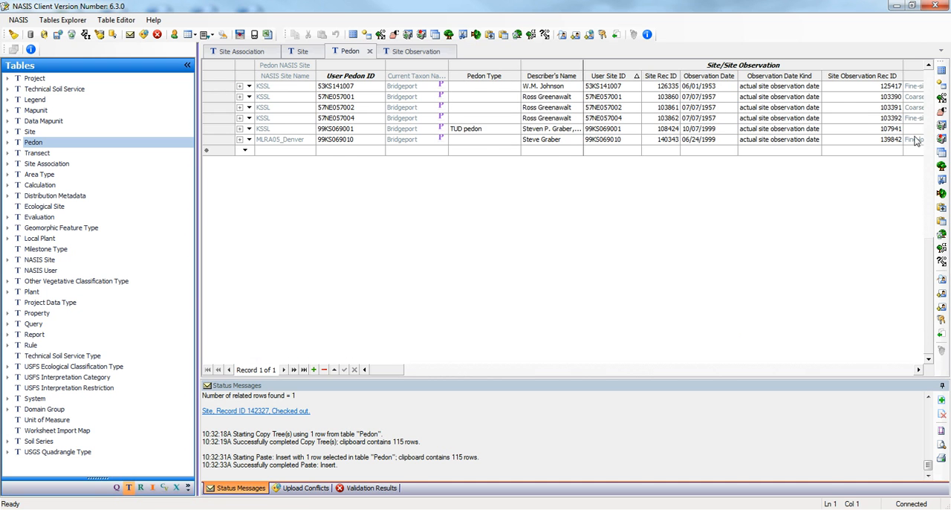
pyautogui.click(929, 66)
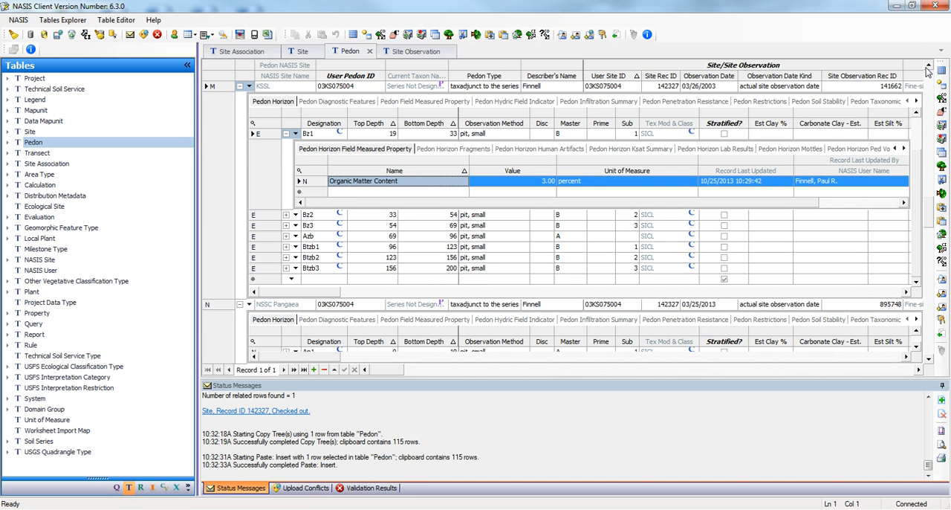
pyautogui.click(941, 385)
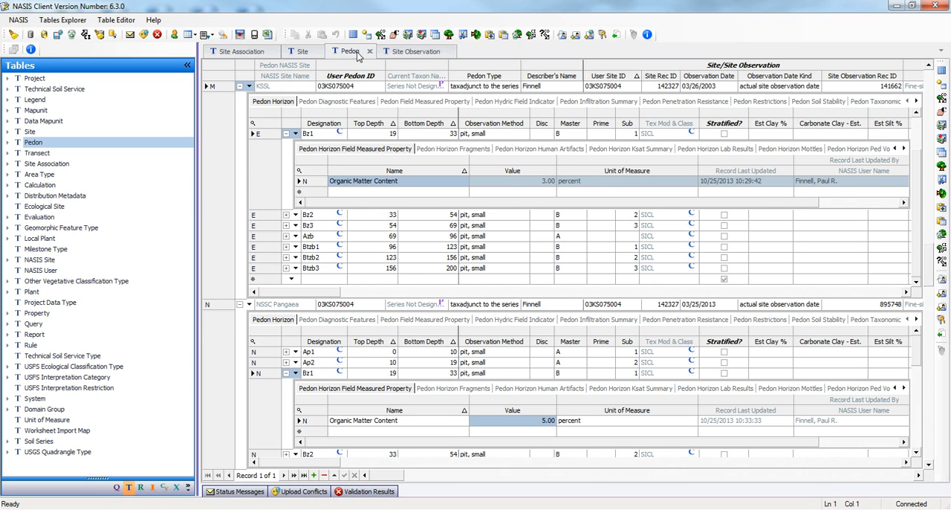
# Step: Review the two observations of site 03KS075004 and collapse the NASIS Video on Site Association entry among the site associations
pyautogui.click(305, 52)
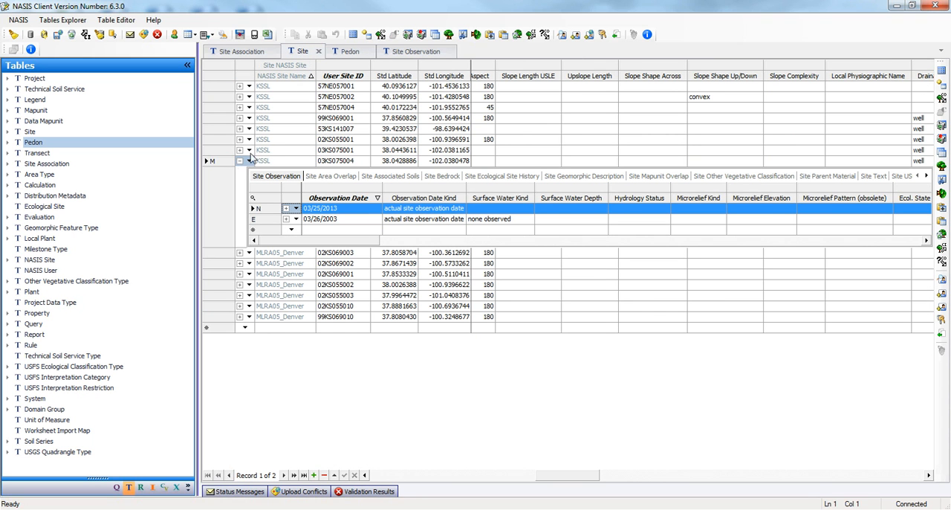
pyautogui.click(277, 220)
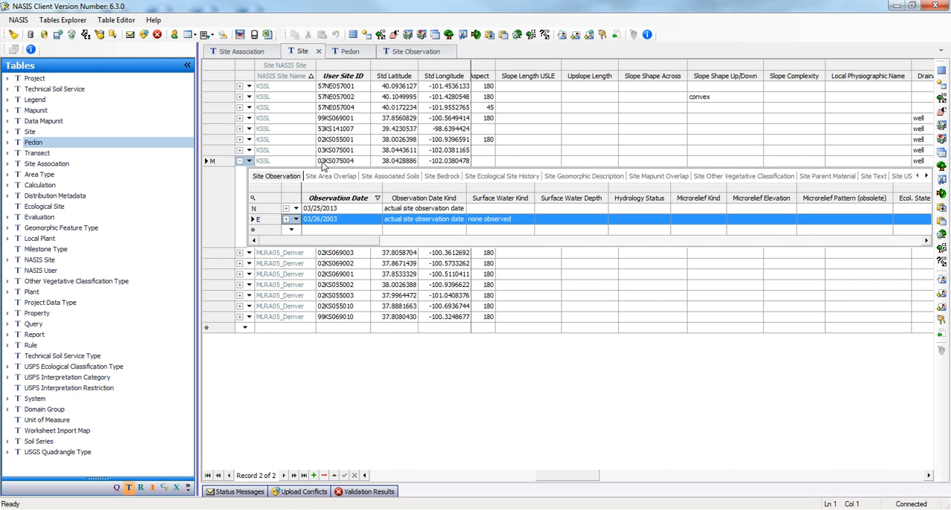
pyautogui.click(242, 53)
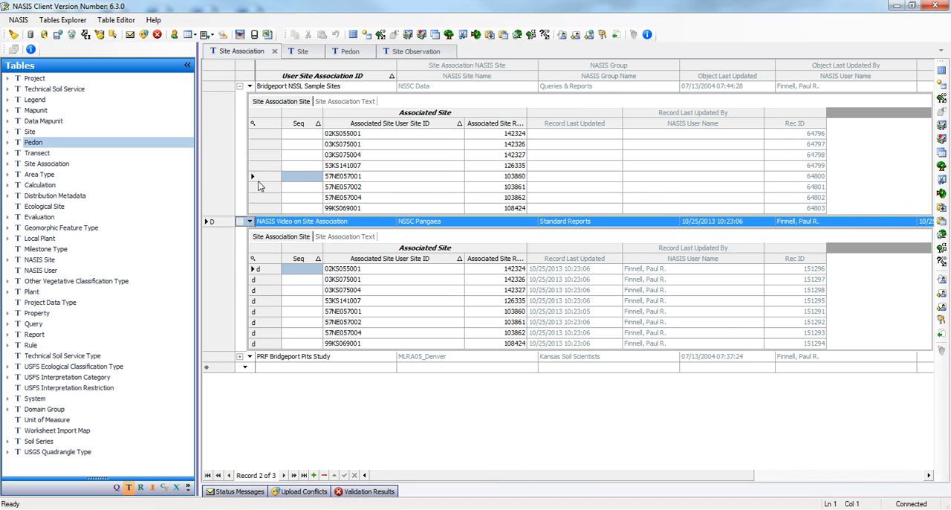
pyautogui.click(239, 222)
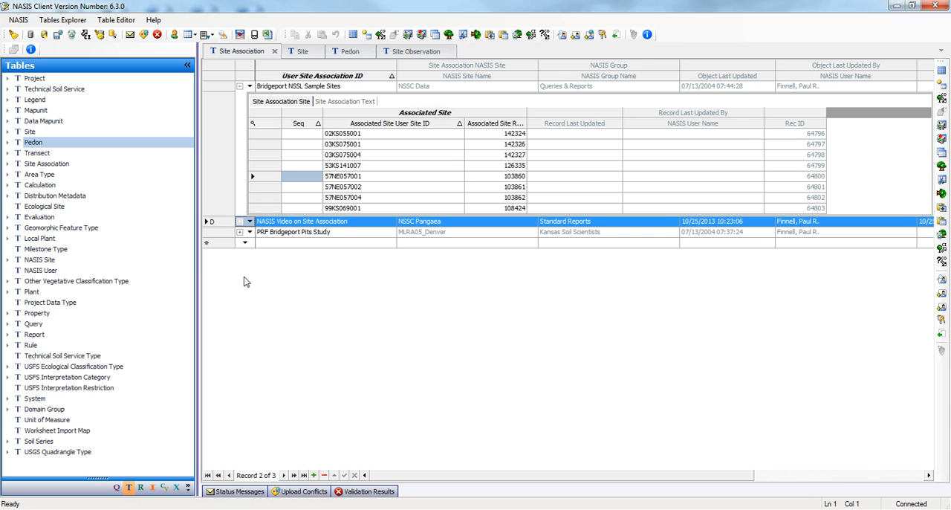
# Step: Examine the run options of the query POINT - Sites by Site Association ID without running it
pyautogui.click(116, 489)
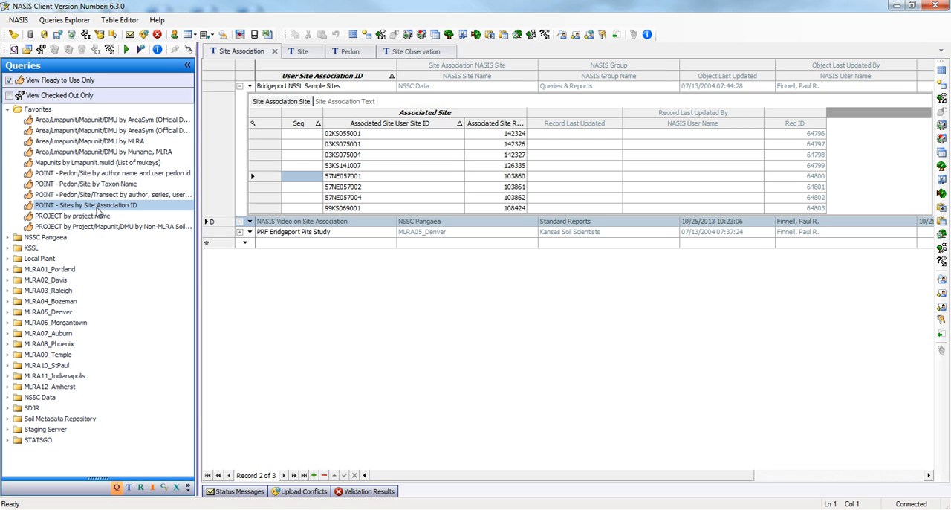
pyautogui.rightClick(133, 209)
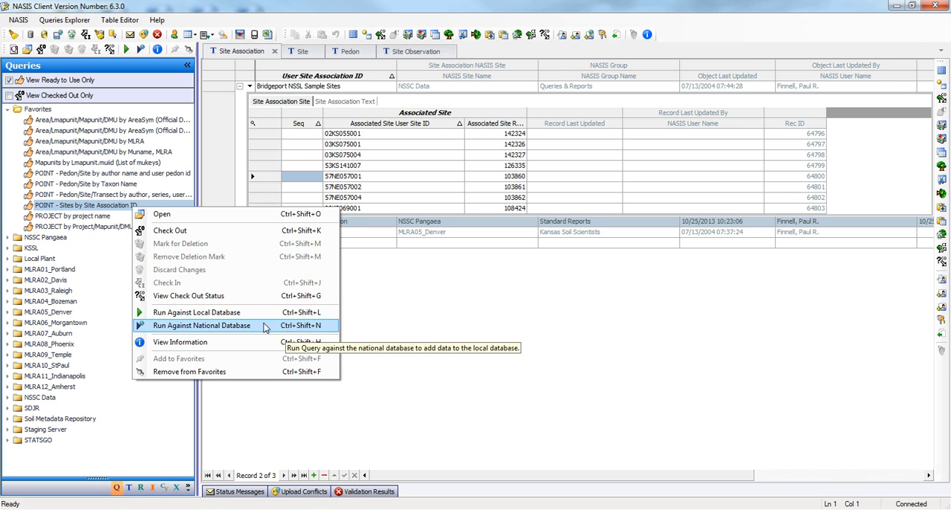
pyautogui.click(420, 318)
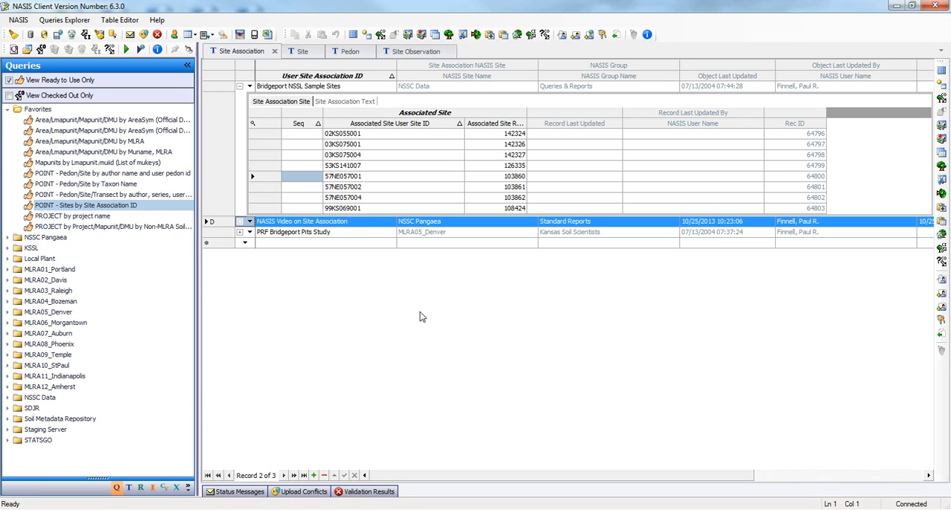
pyautogui.rightClick(101, 206)
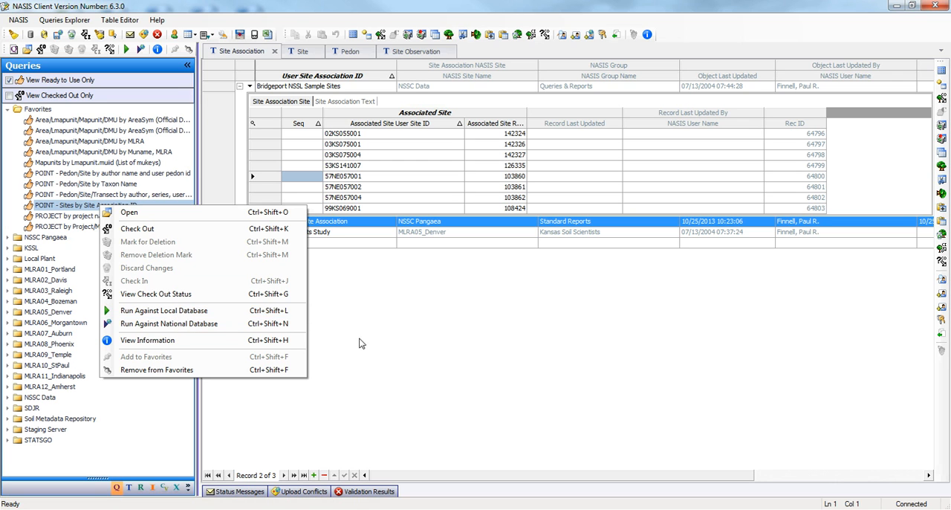
pyautogui.click(382, 342)
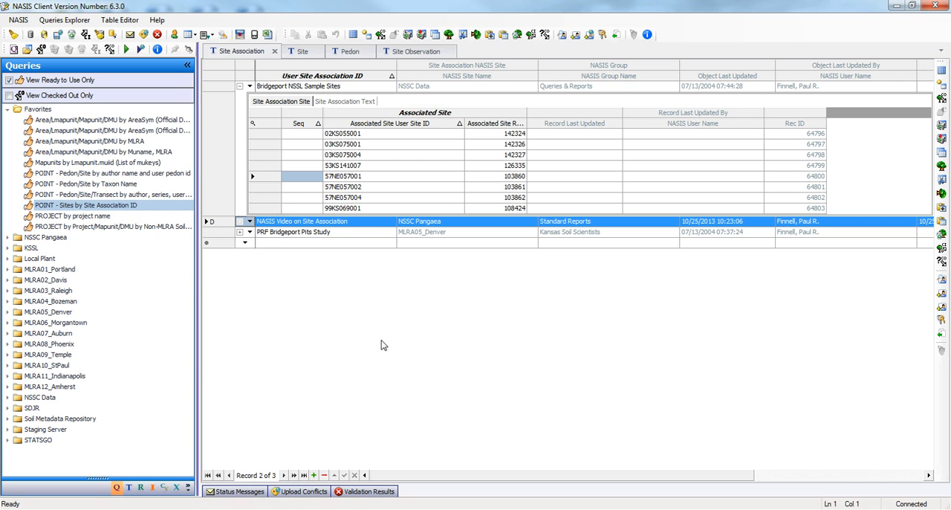
# Step: Review the KSSL site rows and the associated sites of the PRF Bridgeport Pits Study, collapsing Bridgeport NSSL Sample Sites
pyautogui.click(239, 86)
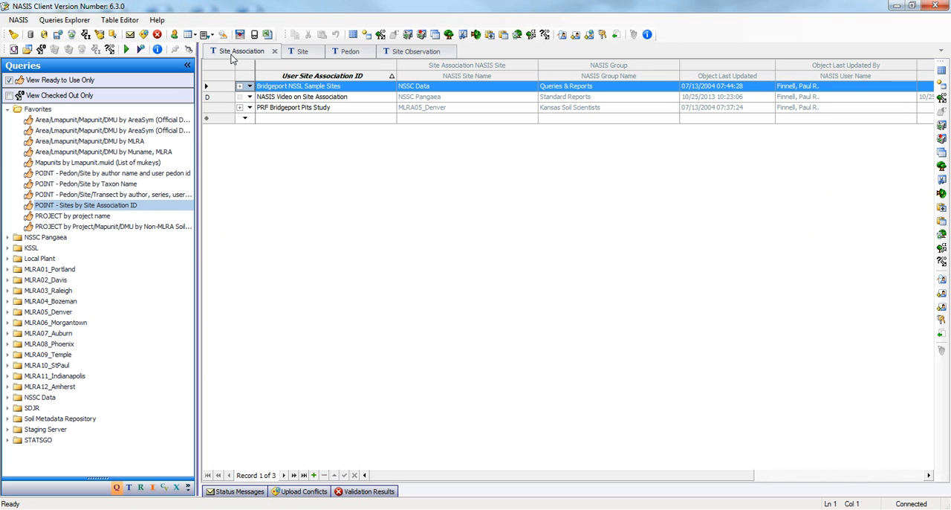
pyautogui.click(302, 52)
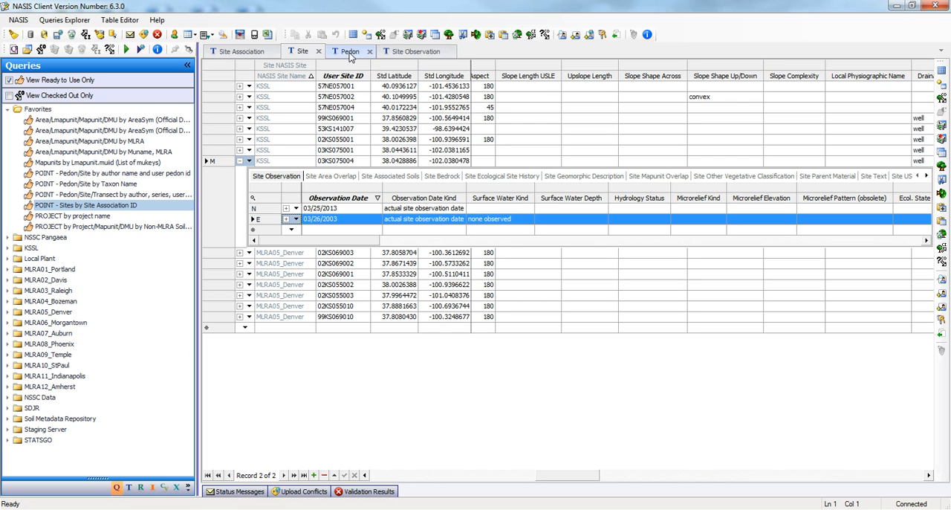
pyautogui.moveTo(223, 87); pyautogui.dragTo(216, 159)
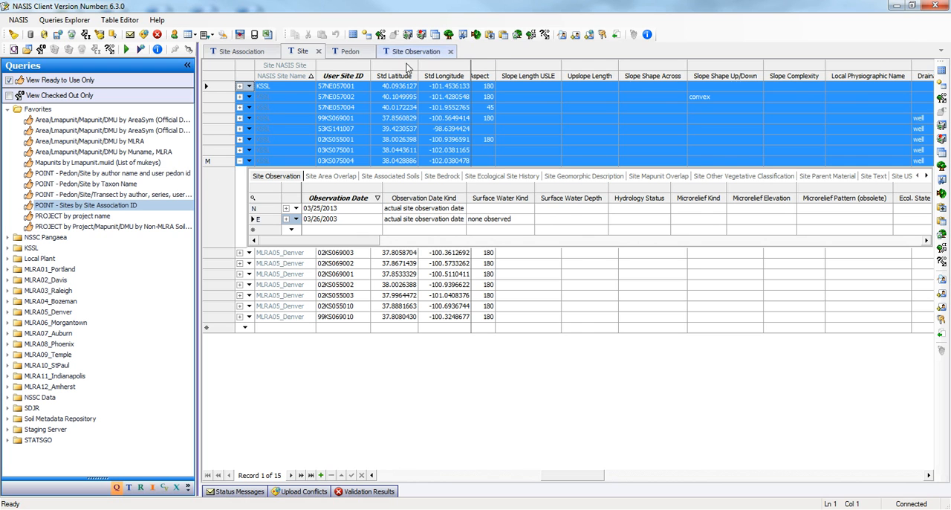
pyautogui.click(231, 53)
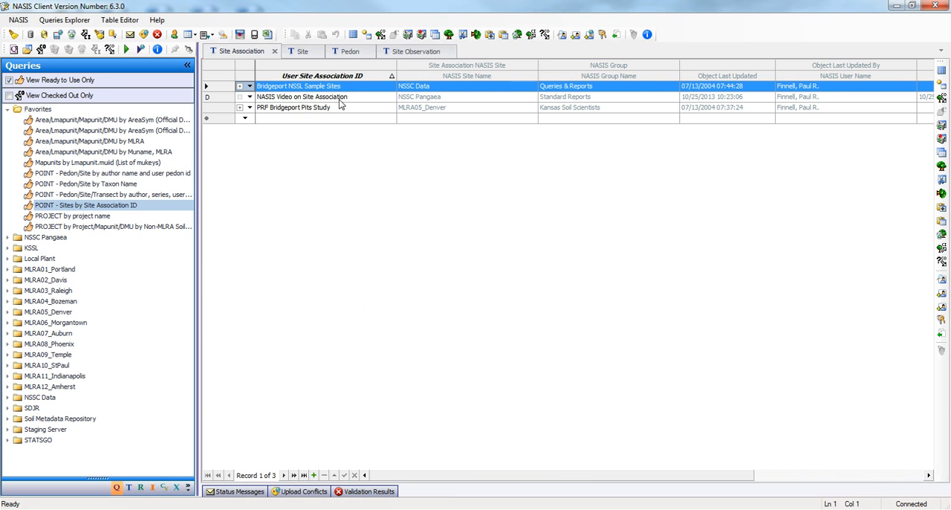
pyautogui.click(250, 107)
pyautogui.click(273, 122)
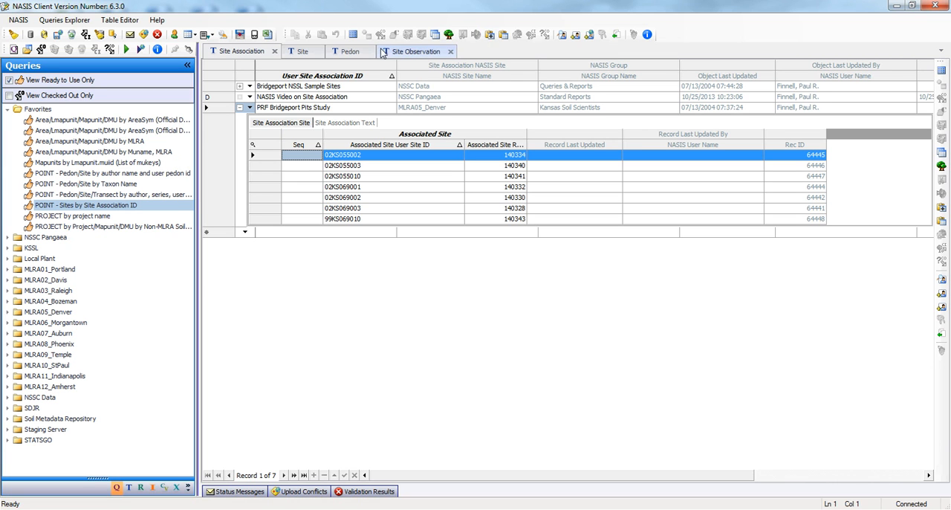
# Step: Check which site observation date each of the two 03KS075004 pedons is linked to, comparing them with the site's observations
pyautogui.click(347, 52)
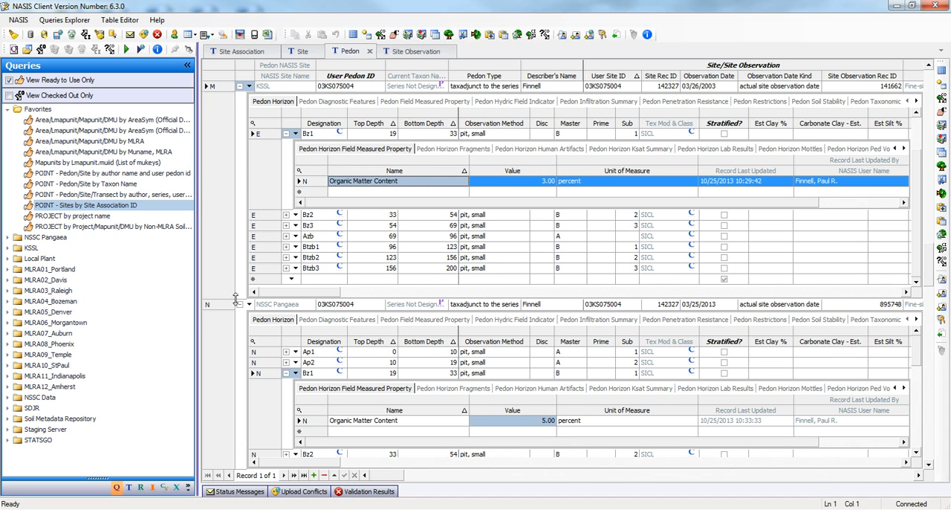
pyautogui.click(215, 306)
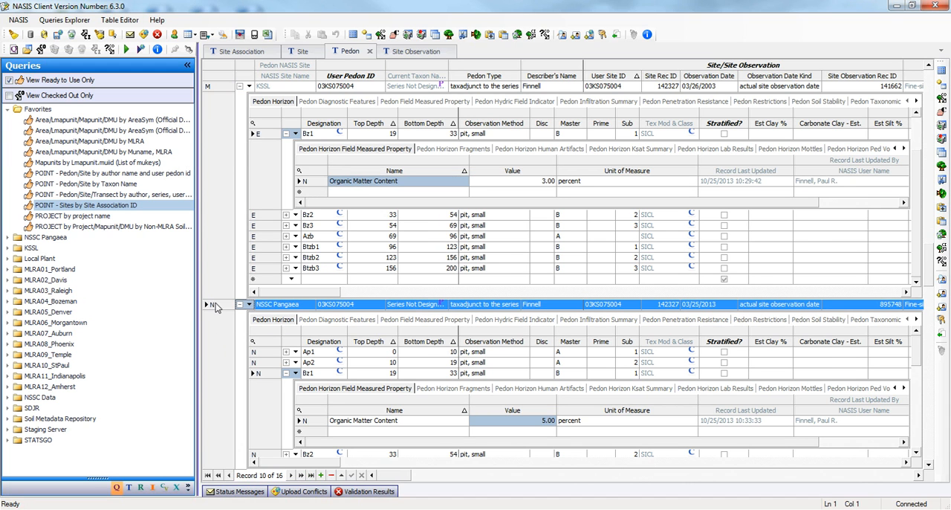
pyautogui.click(306, 55)
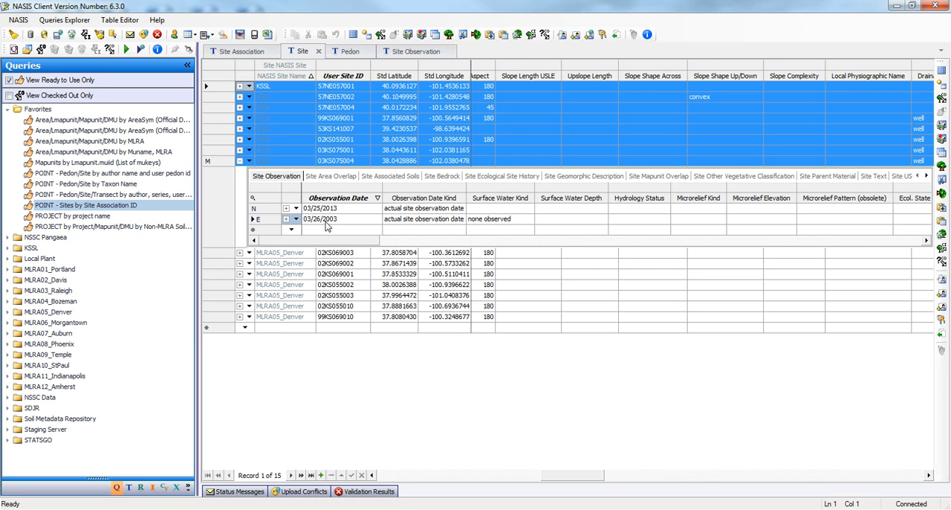
pyautogui.click(352, 52)
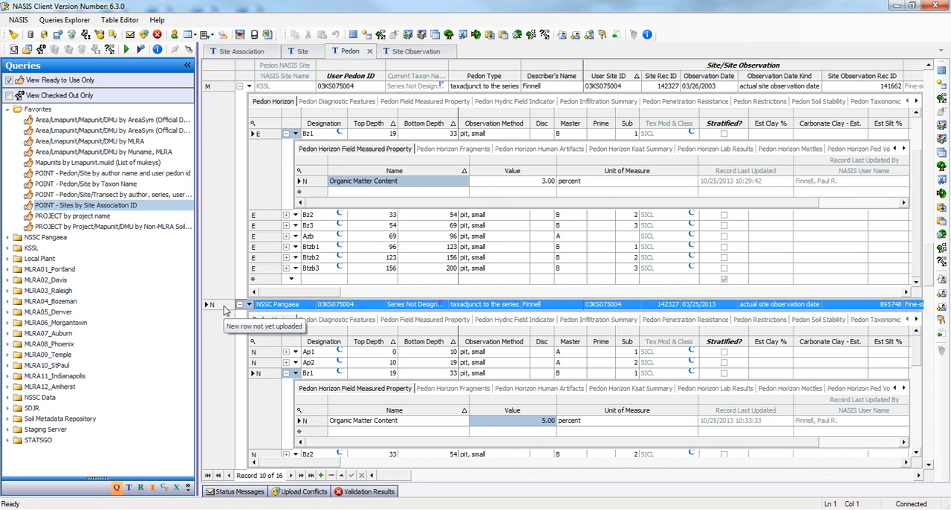
pyautogui.click(713, 307)
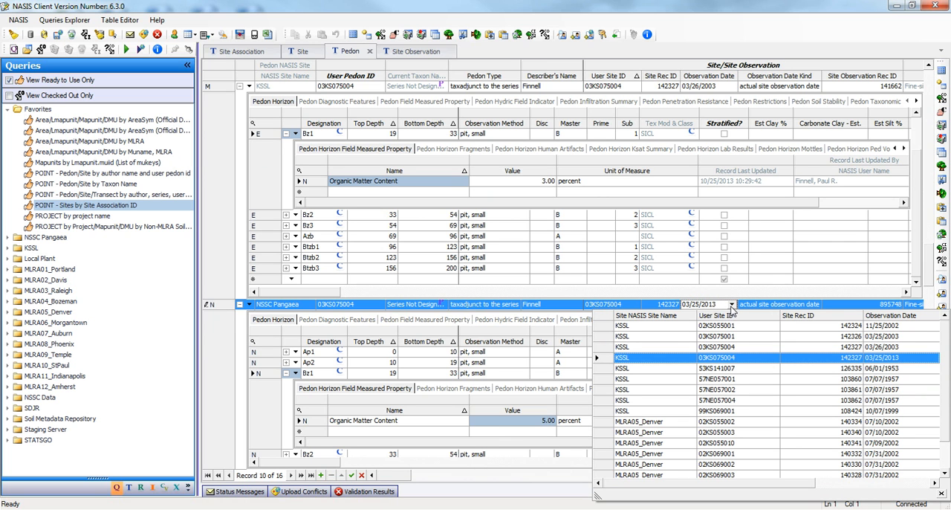
pyautogui.click(730, 86)
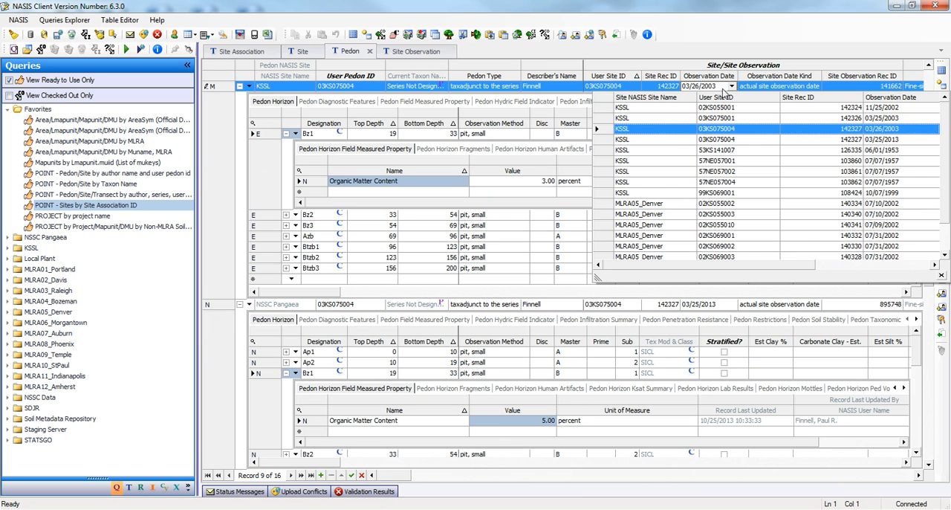
pyautogui.click(725, 34)
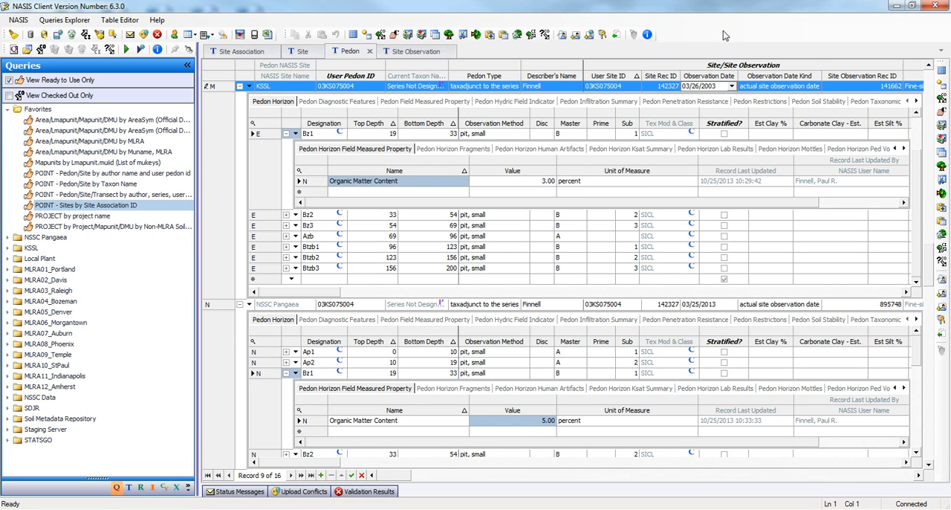